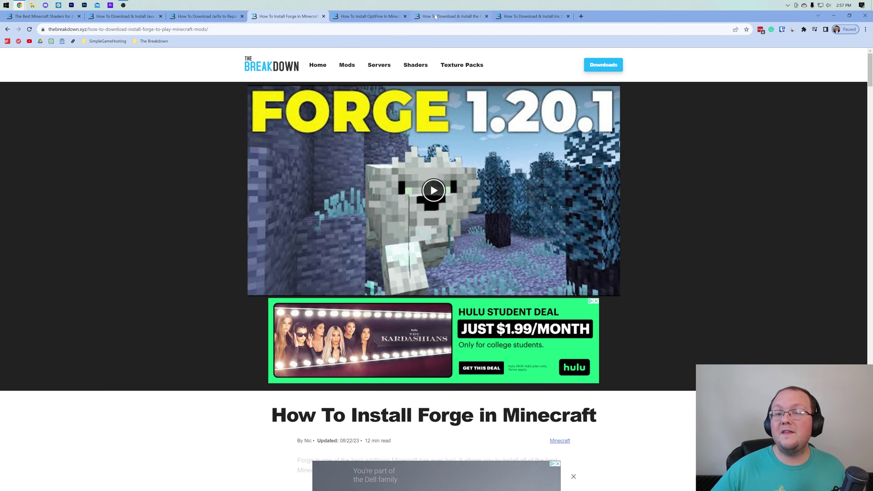
Switch to The Breakdown's 'How To Download & Install the Fabric Mod Loader' article tab
left_click(451, 16)
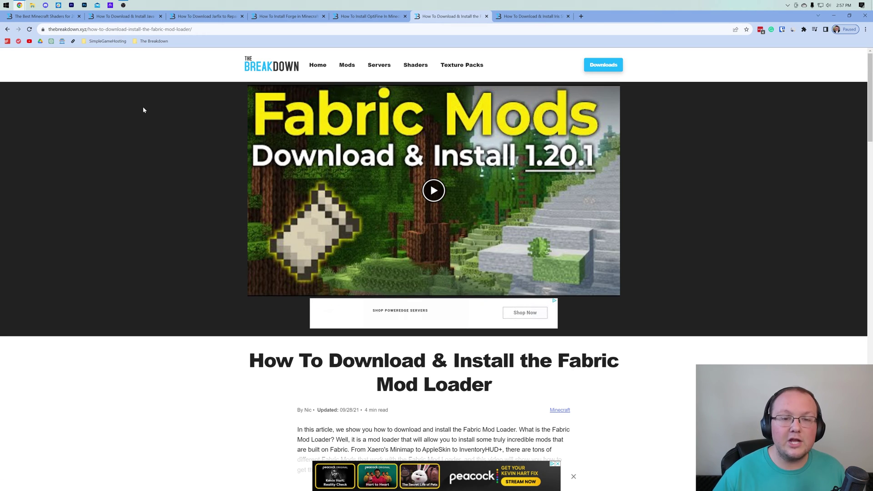
On the best Minecraft shaders article, open BSL's download link in a new tab
left_click(56, 17)
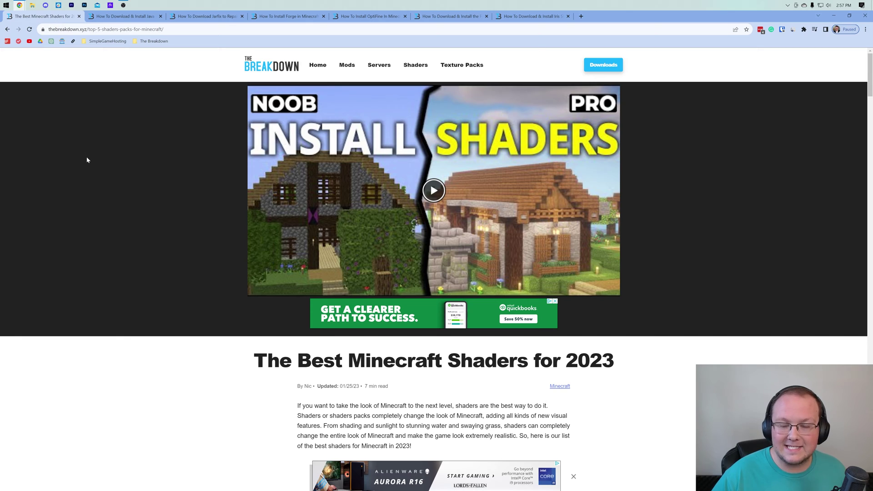
scroll(140, 218, "down", 5)
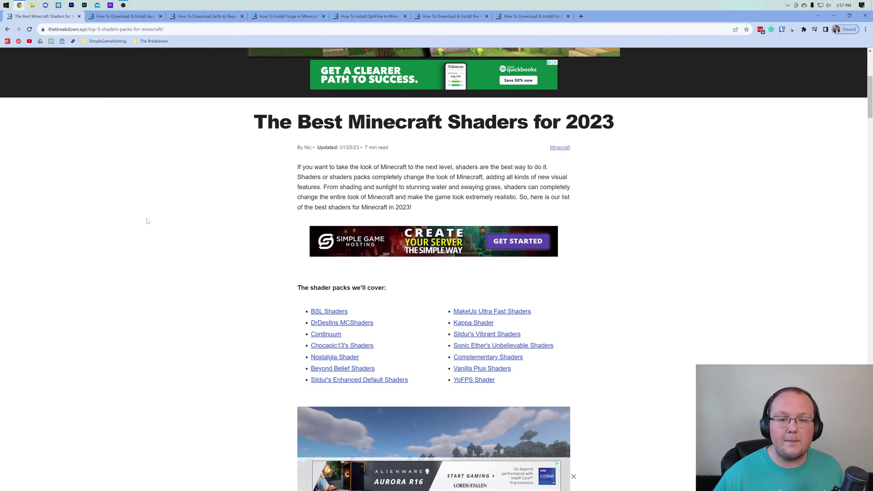
scroll(236, 188, "down", 9)
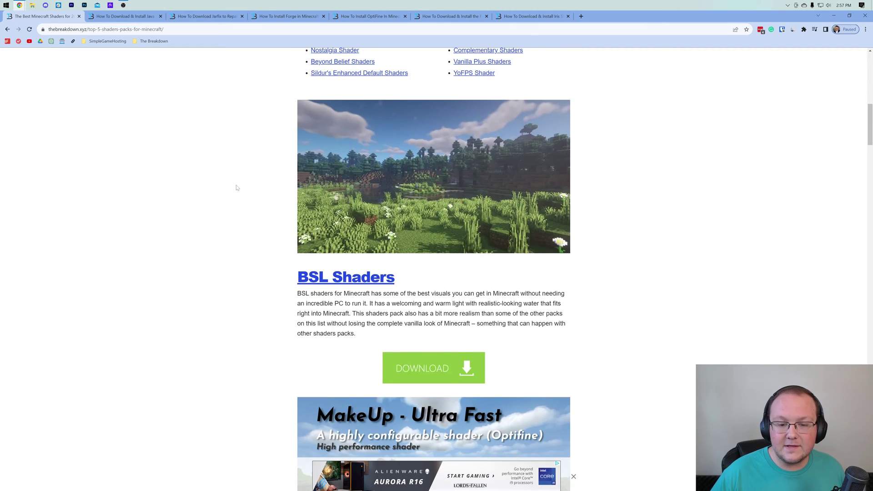
right_click(447, 271)
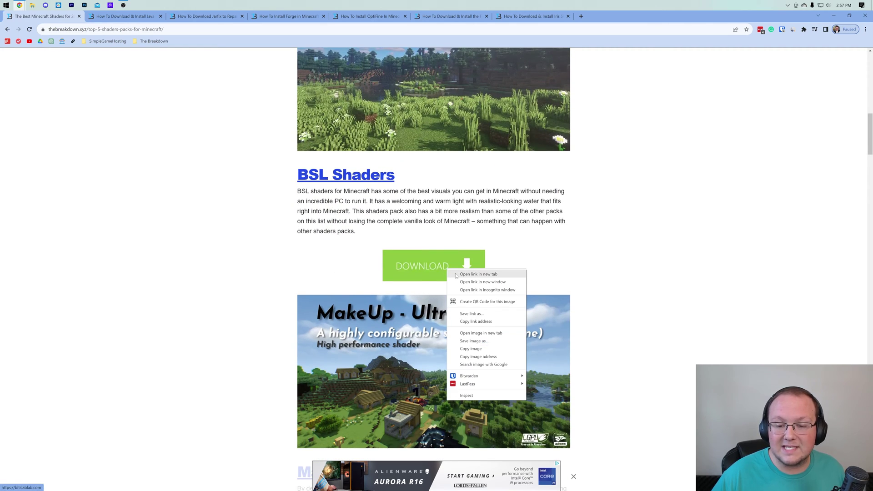
left_click(457, 276)
Jump to the Complementary Shaders entry in the article's shader list
scroll(376, 230, "up", 6)
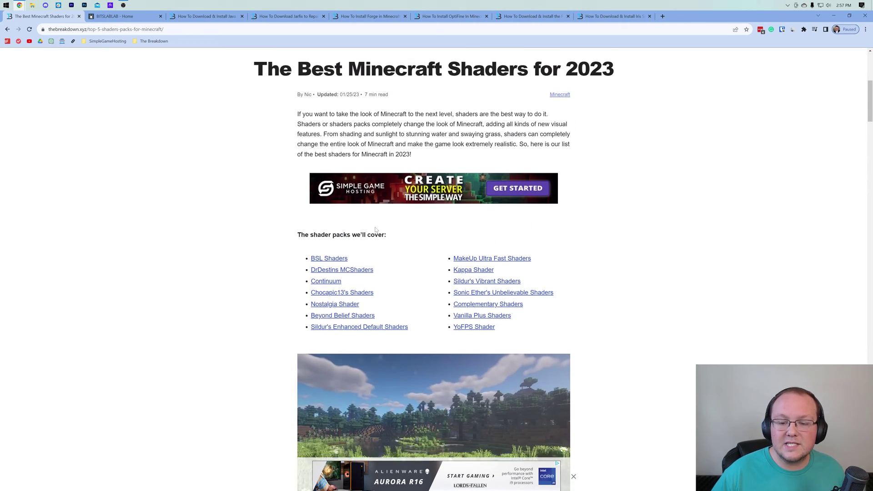
scroll(382, 231, "down", 1)
left_click(477, 260)
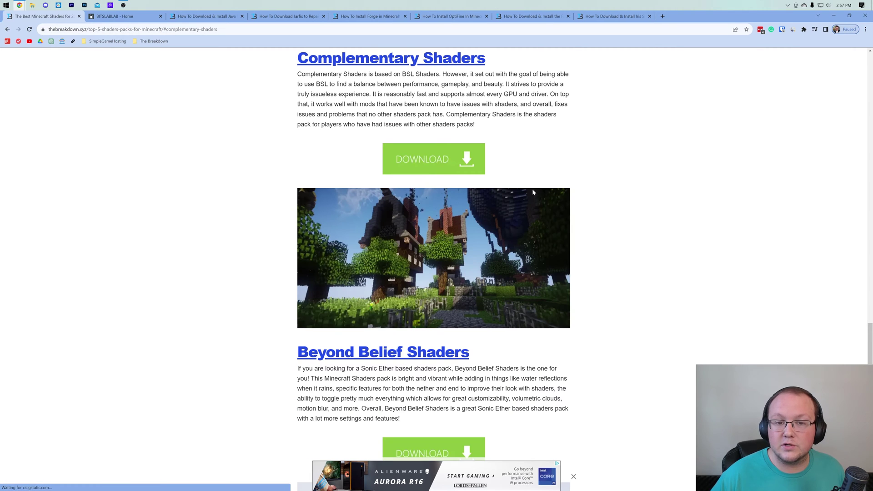
scroll(533, 193, "up", 5)
scroll(348, 220, "down", 2)
scroll(560, 187, "up", 2)
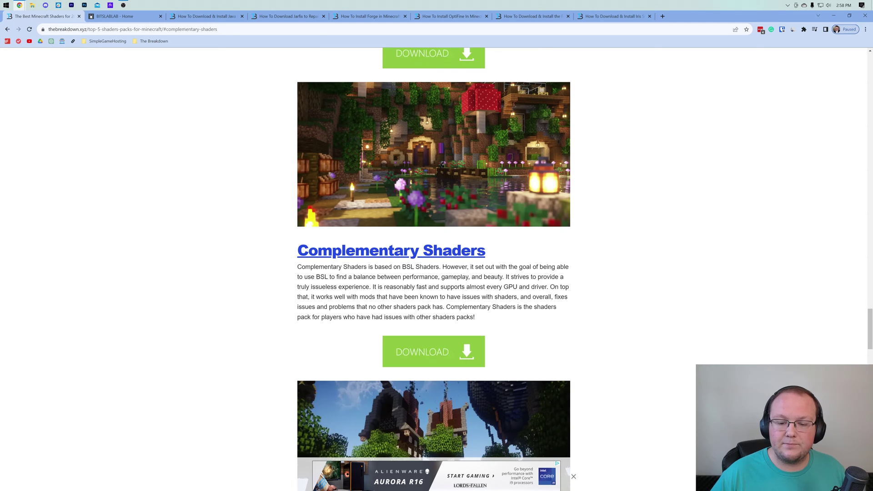
Download the Complementary v4.7.2 file from CurseForge's Files list for Complementary Shaders
left_click(441, 358)
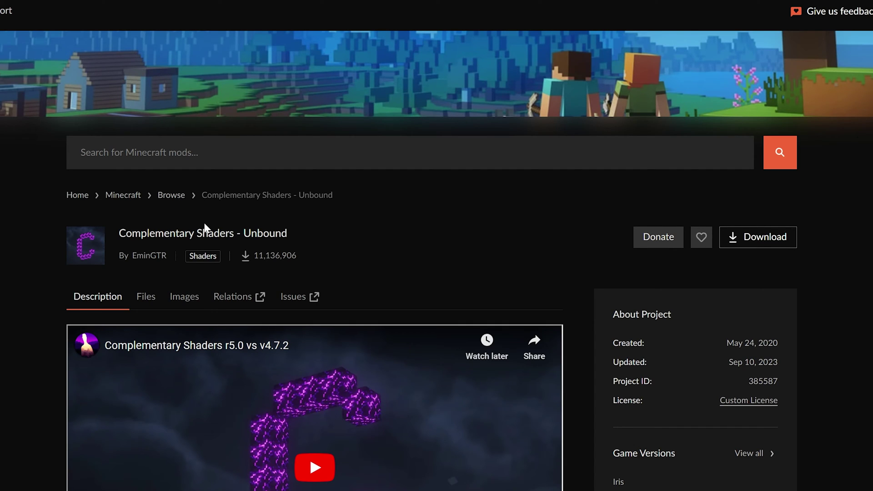
scroll(204, 226, "down", 3)
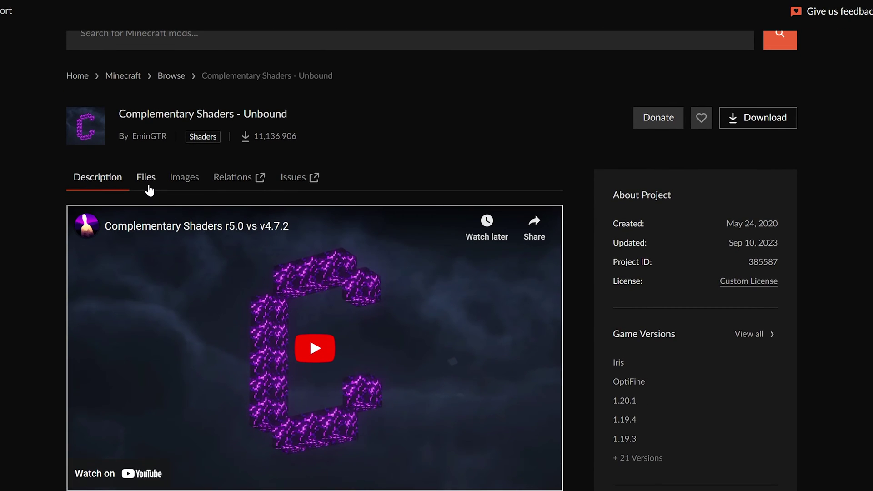
left_click(146, 178)
scroll(287, 164, "down", 3)
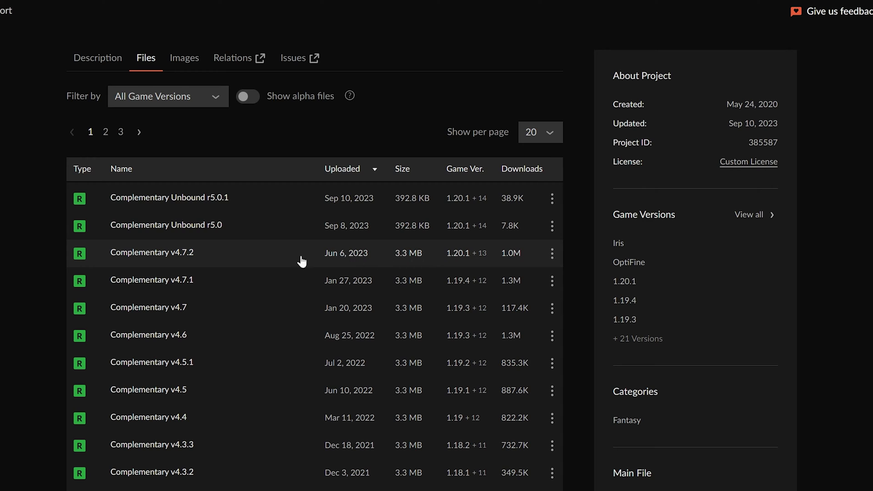
left_click(552, 256)
left_click(560, 281)
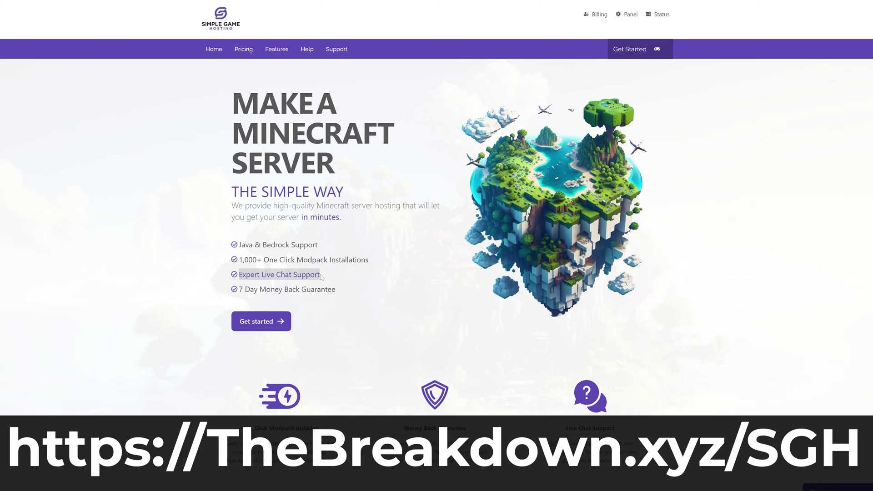
scroll(321, 277, "down", 5)
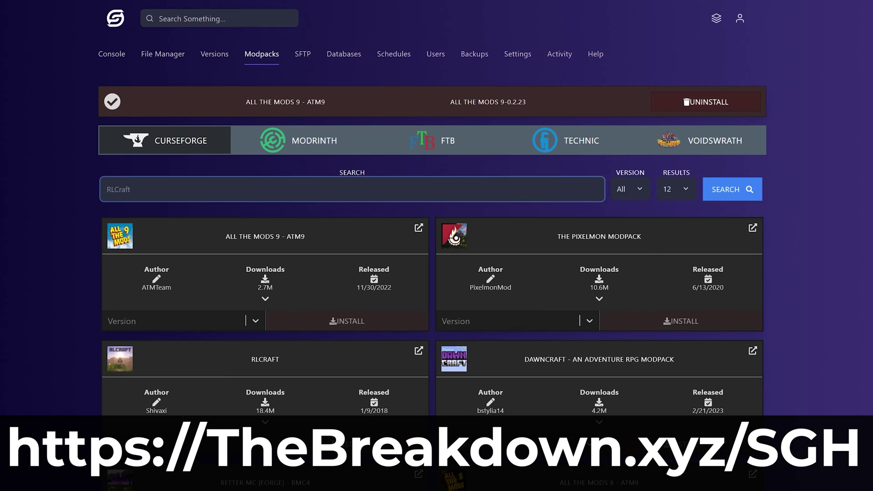
type("Pixelmon")
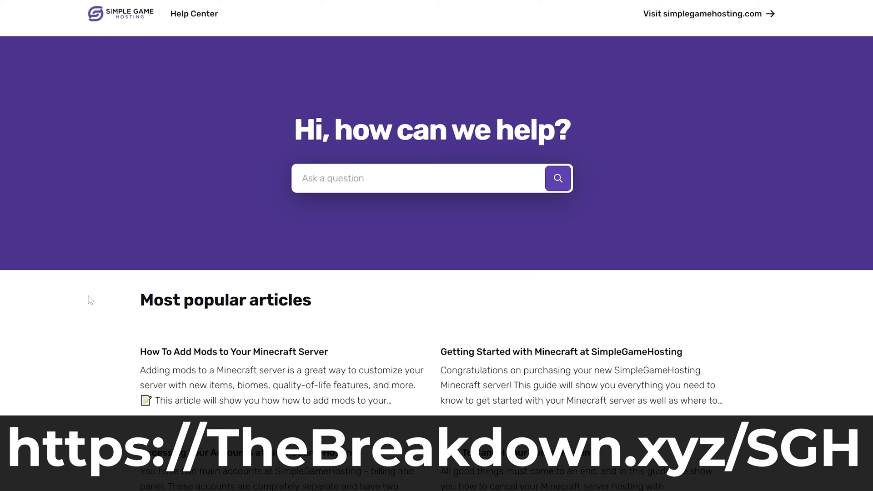
left_click(180, 369)
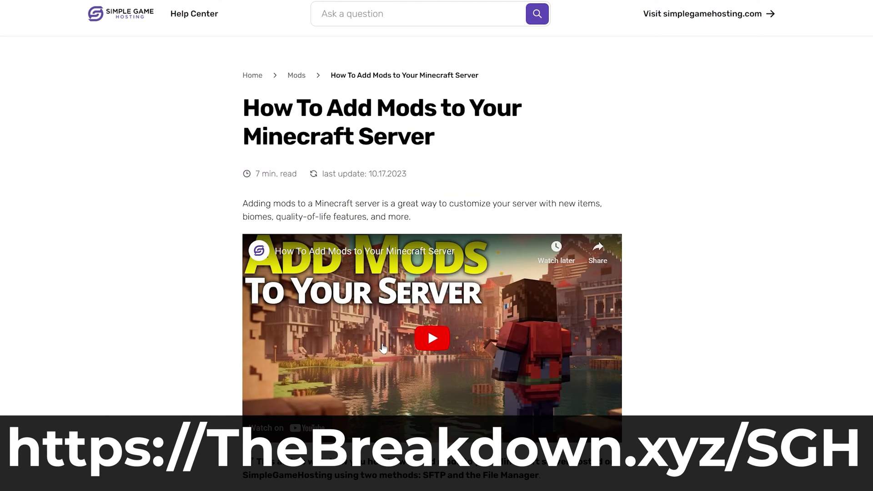
scroll(383, 348, "down", 20)
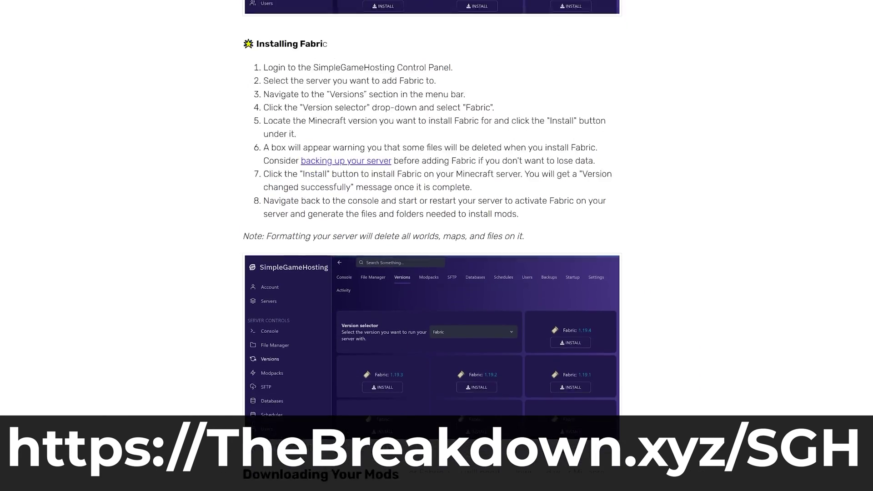
scroll(372, 337, "down", 20)
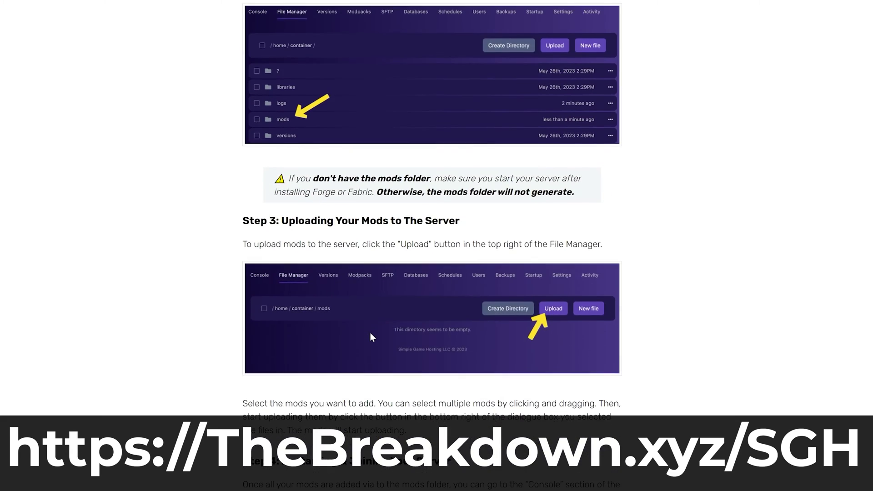
scroll(371, 333, "down", 6)
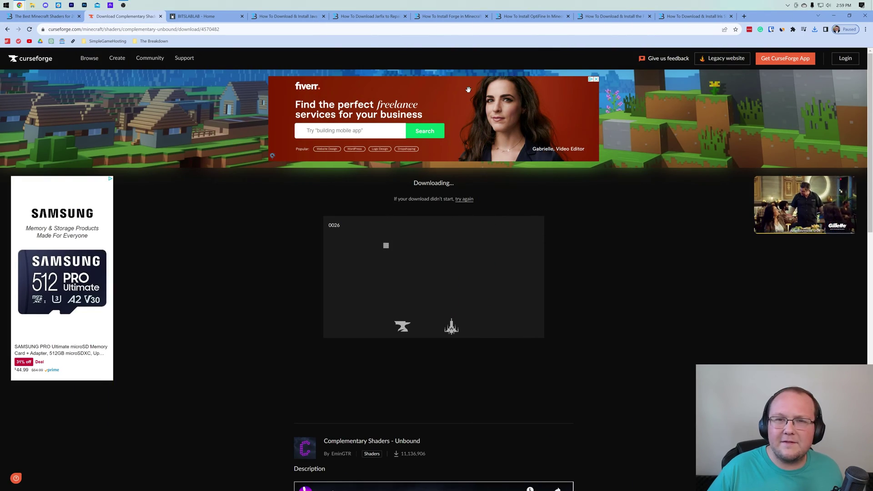
Download BSL v8.2.05 via Modrinth from BITSLABLAB's BSL Shaders page, then switch to the Java article
left_click(198, 16)
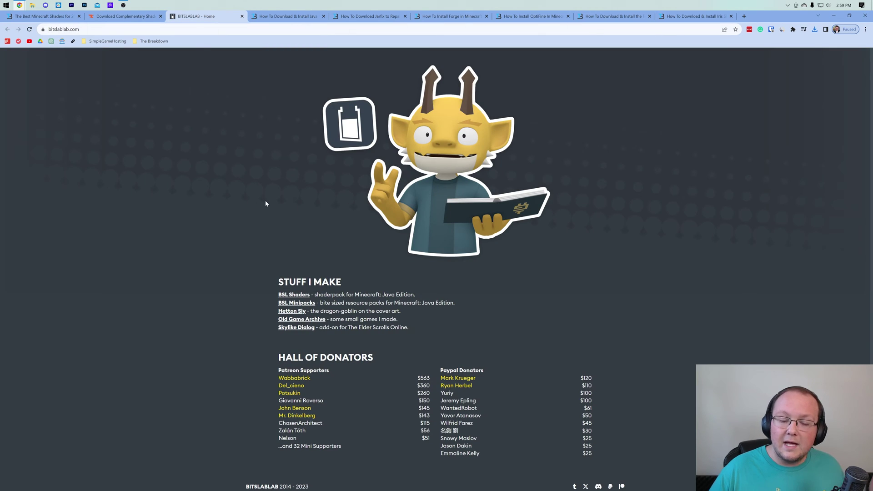
scroll(265, 203, "down", 1)
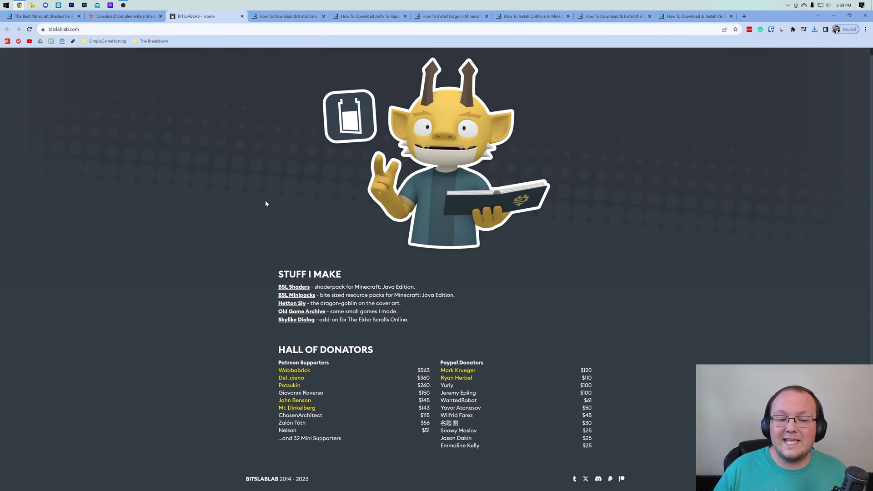
left_click(296, 287)
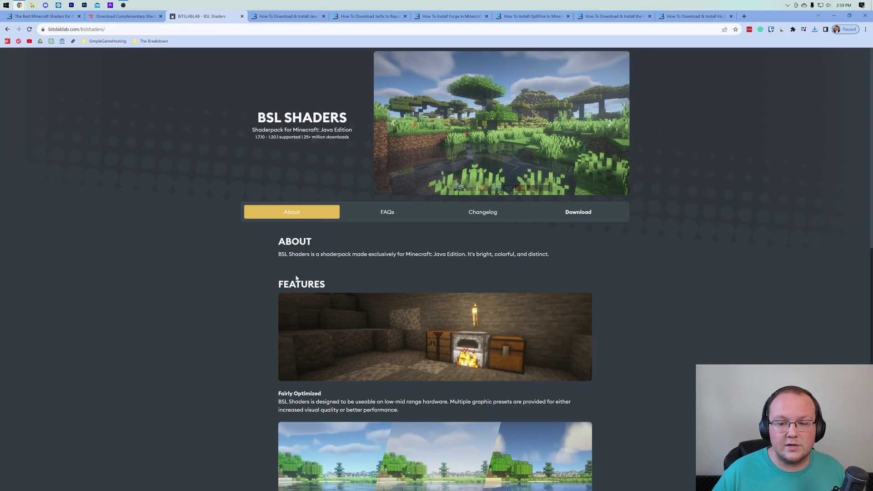
scroll(296, 279, "down", 2)
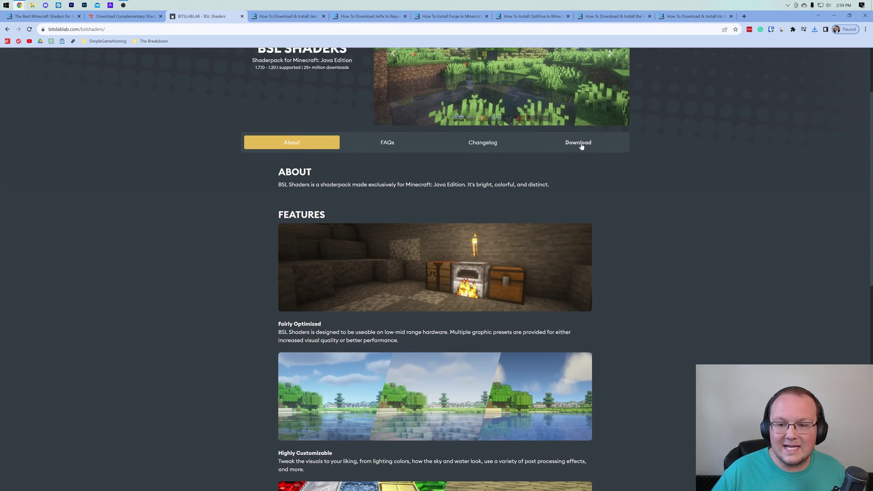
left_click(580, 143)
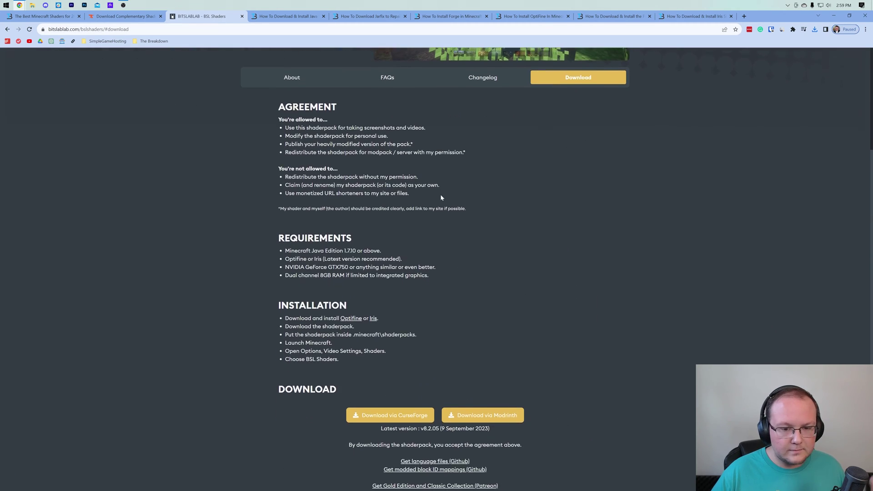
scroll(440, 195, "down", 3)
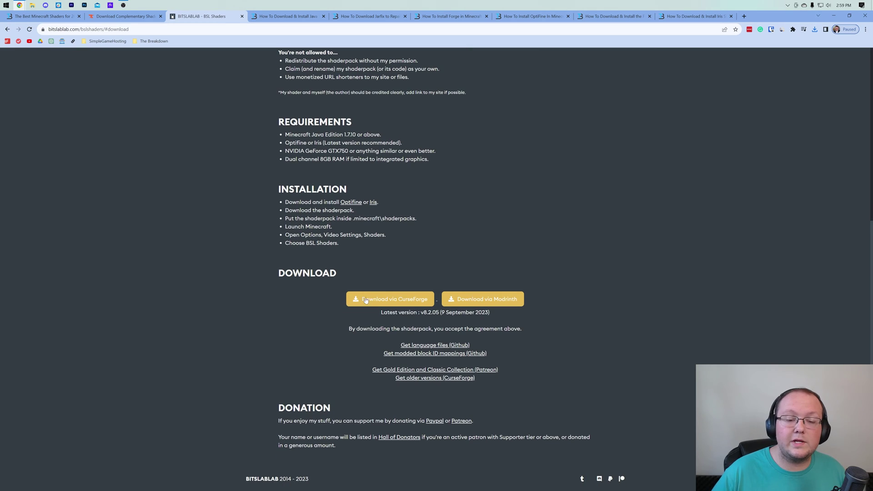
left_click(495, 298)
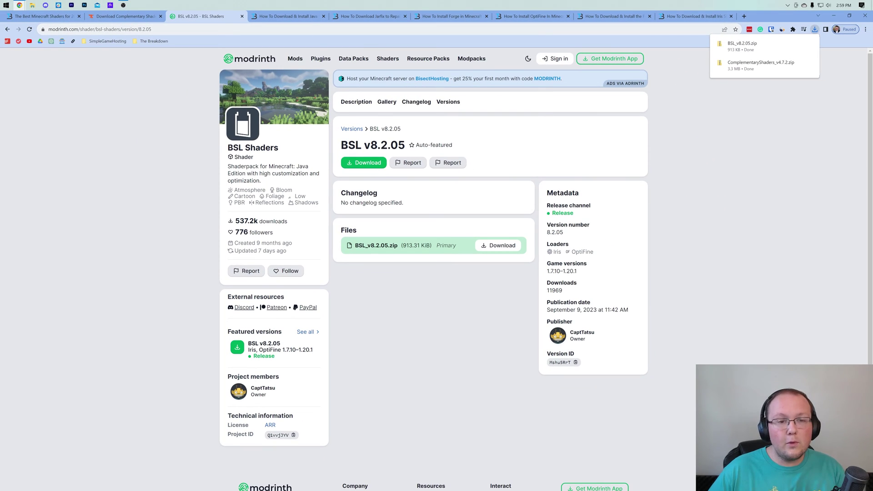
left_click(307, 14)
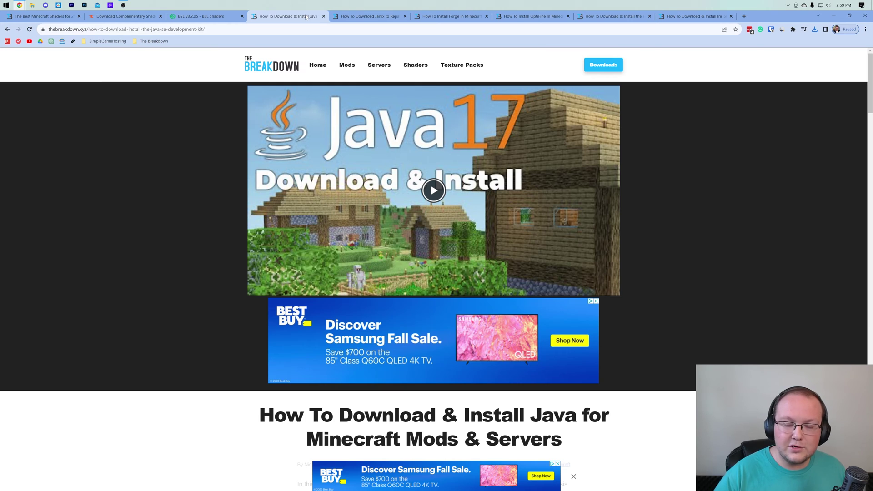
left_click(352, 19)
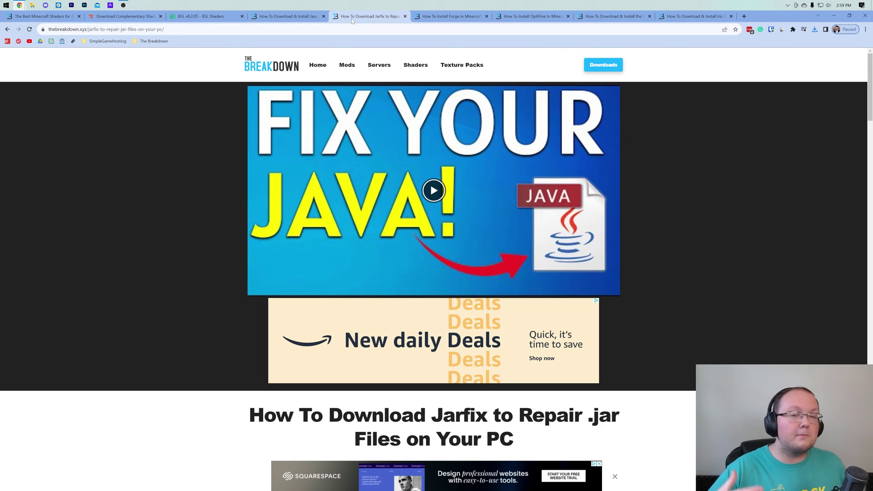
left_click(439, 17)
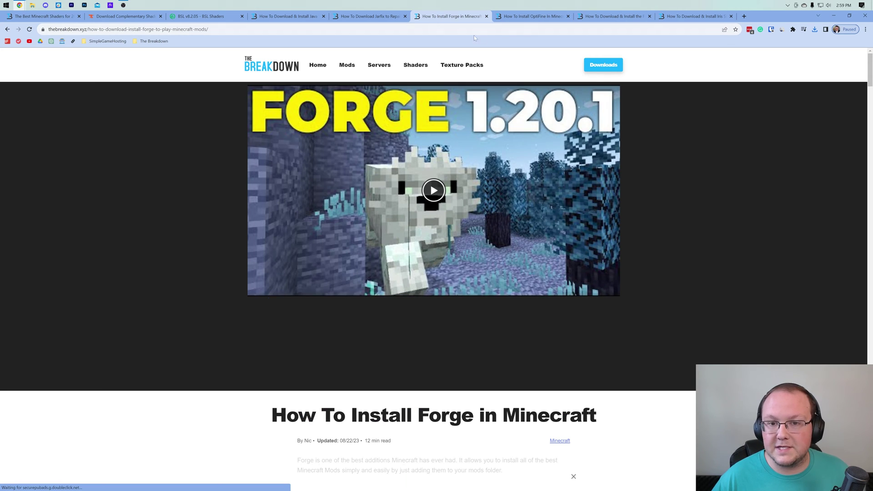
scroll(477, 143, "down", 7)
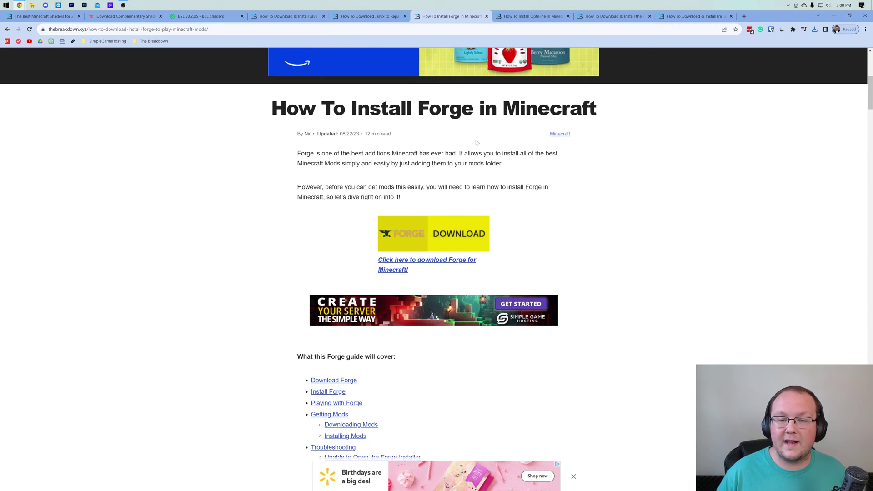
scroll(476, 143, "down", 6)
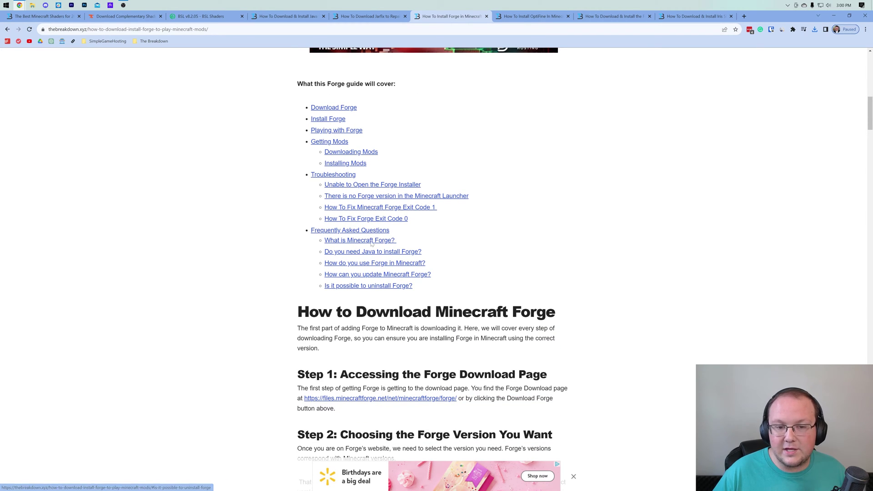
scroll(336, 164, "up", 1)
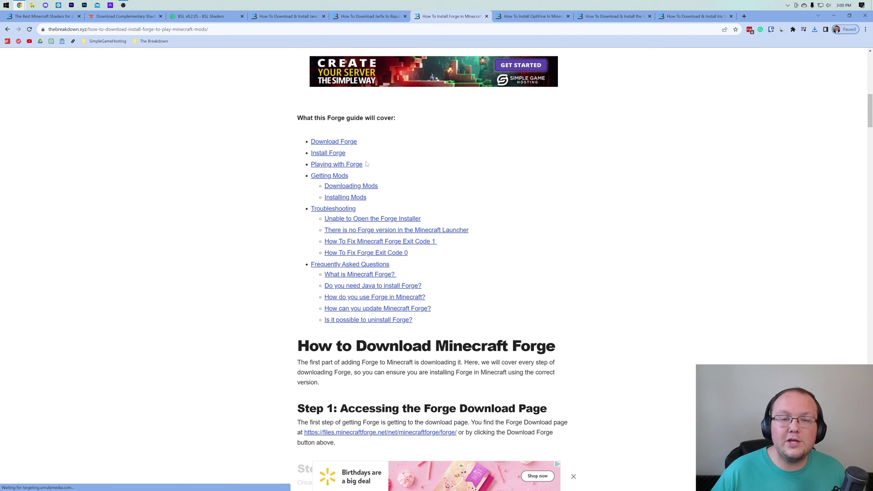
scroll(371, 151, "down", 1)
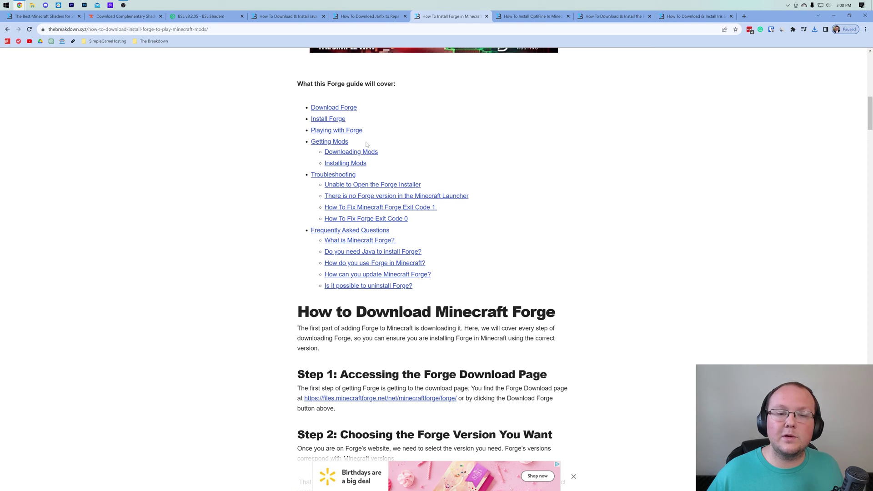
scroll(461, 245, "down", 5)
scroll(455, 248, "up", 13)
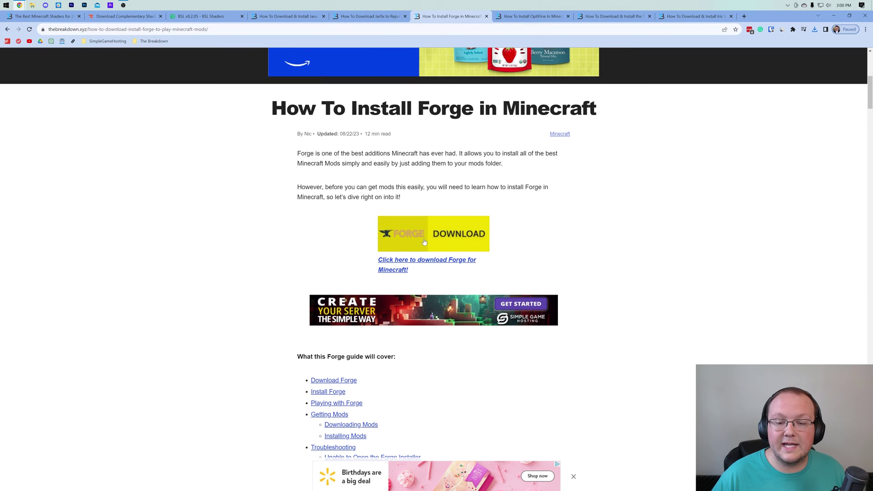
Download the recommended Forge installer forge-1.20.1-47.1.0-installer.jar from the Forge site
left_click(424, 241)
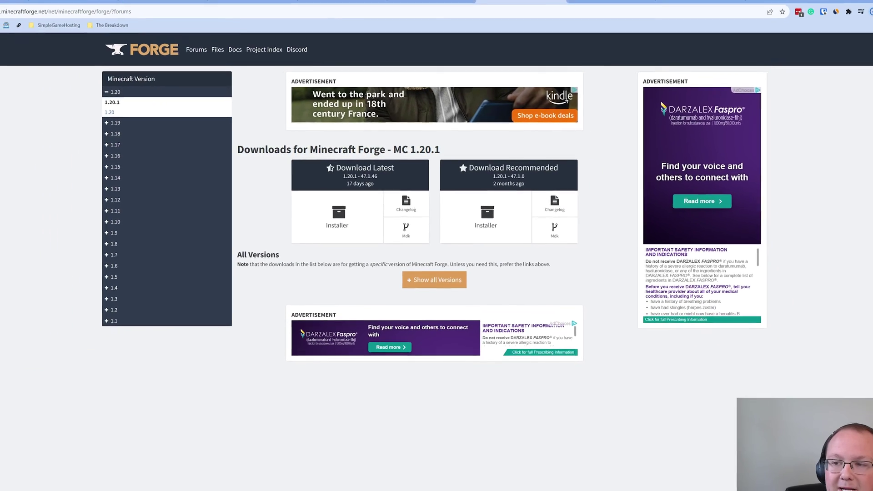
left_click(486, 216)
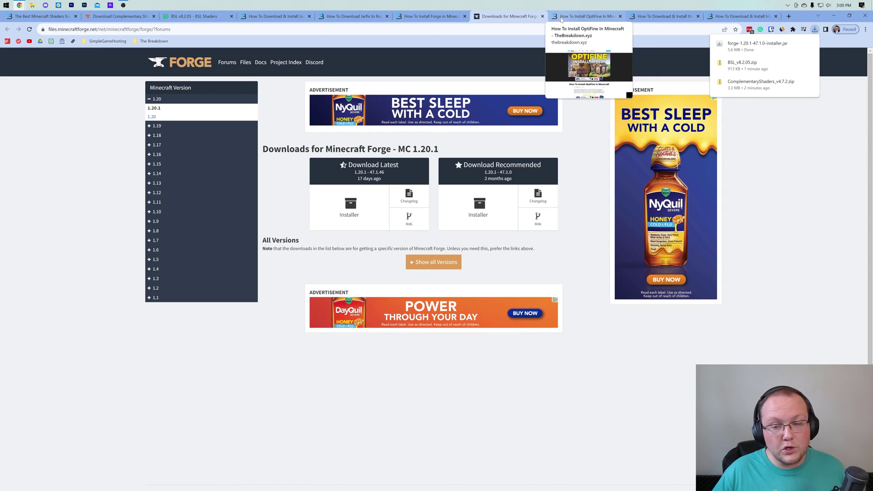
Go from the OptiFine guide to the 1.20.1 downloads page listing OptiFine HD U I5
left_click(561, 19)
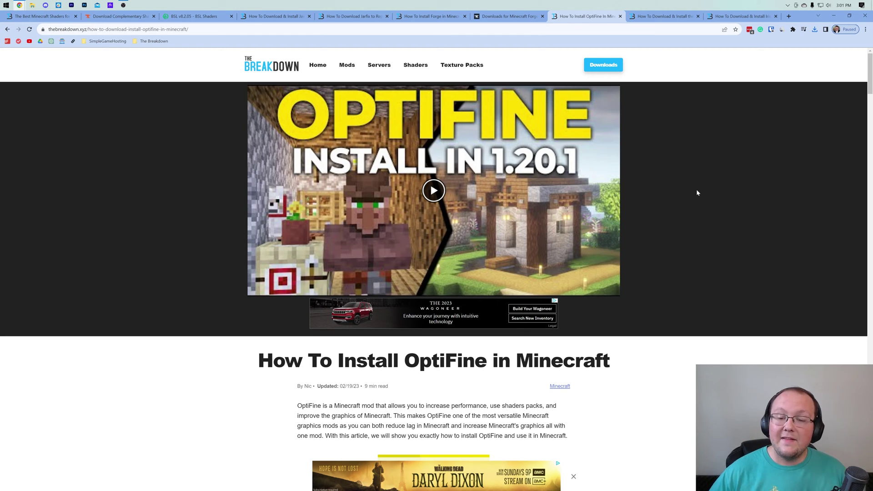
scroll(696, 193, "down", 6)
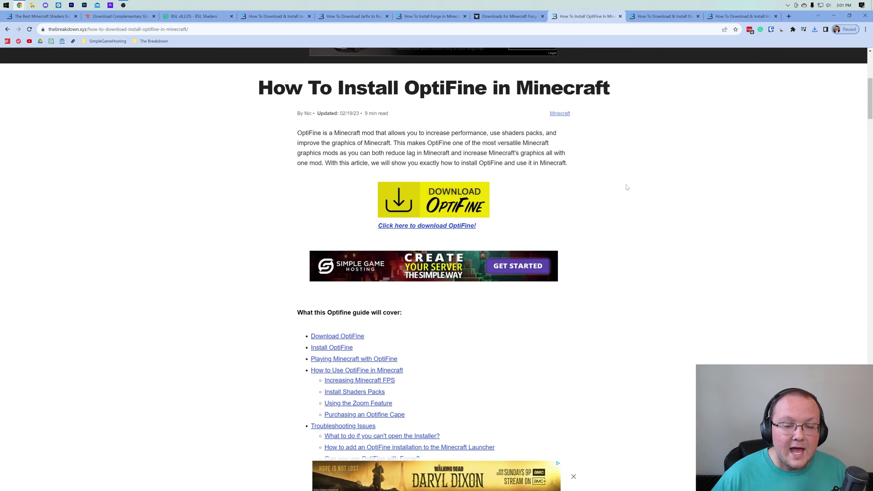
left_click(411, 205)
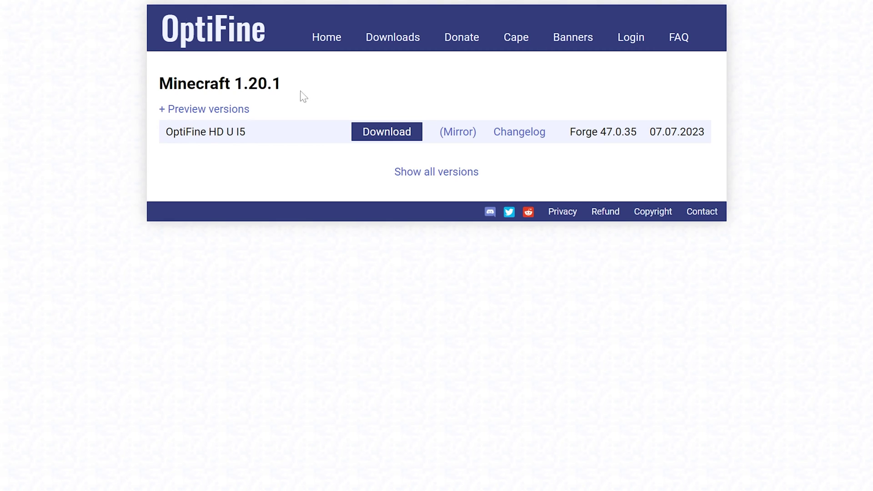
Download OptiFine_1.20.1_HD_U_I5.jar and confirm it finished in the downloads panel
left_click(416, 173)
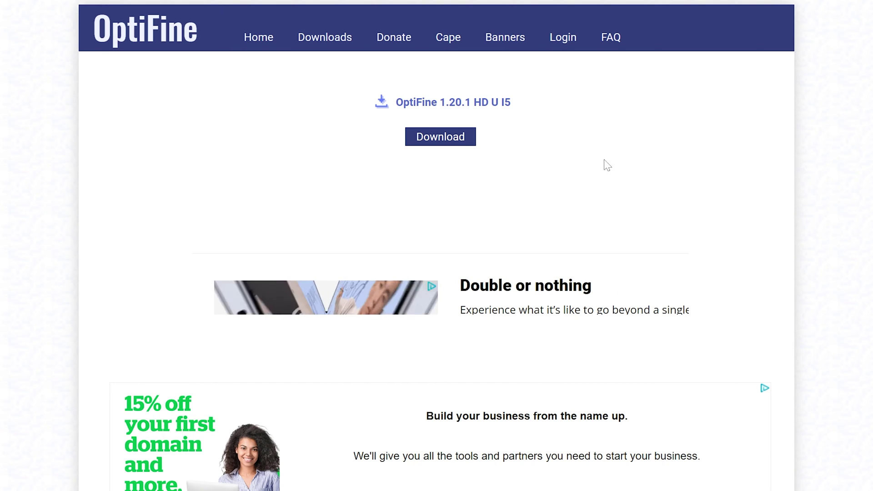
left_click(440, 136)
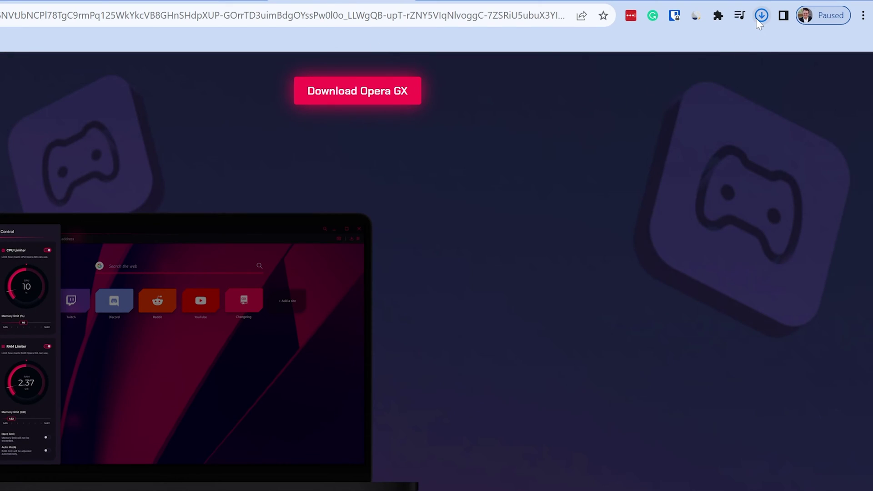
left_click(760, 18)
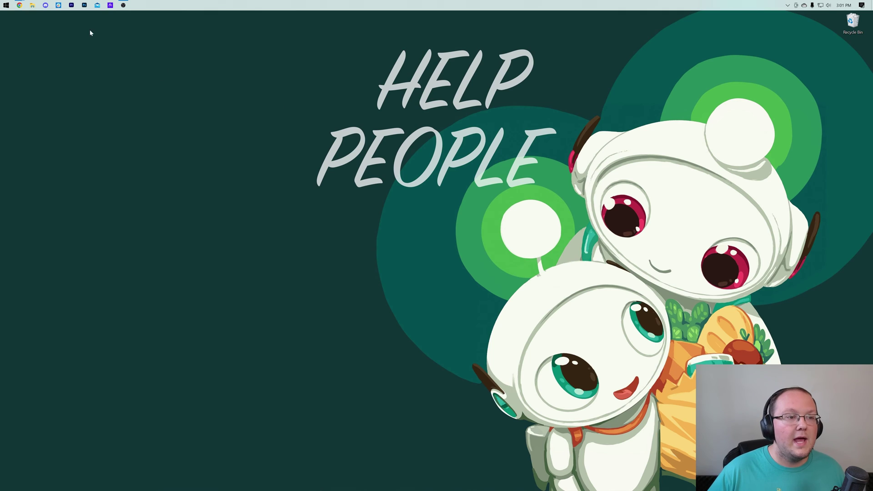
Move the Forge and OptiFine jar files from Downloads onto the desktop
left_click(32, 5)
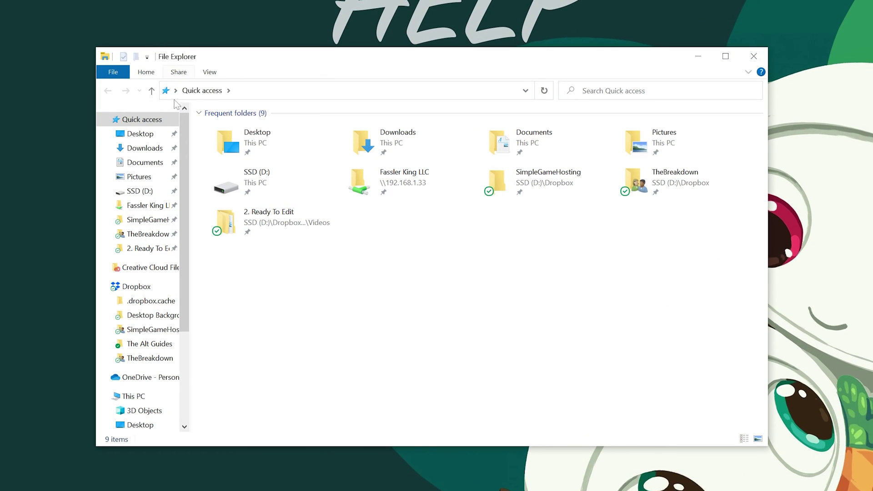
left_click(145, 147)
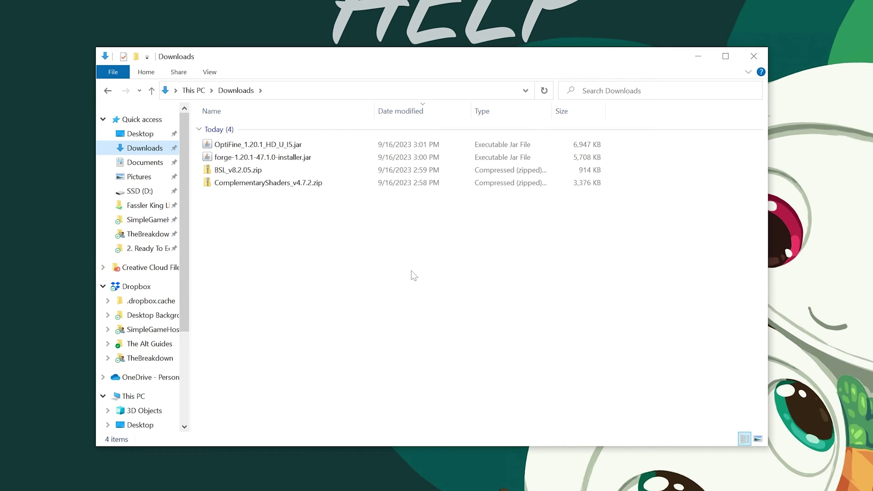
left_click(315, 156)
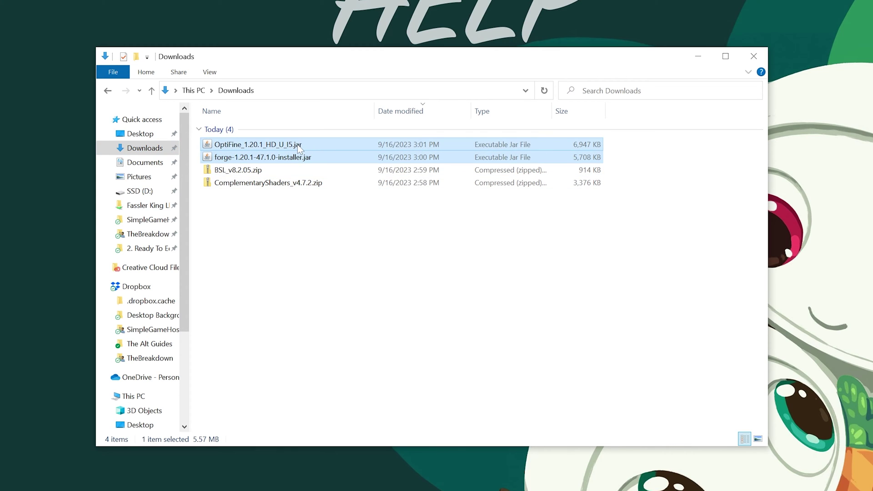
left_click(299, 144, "ctrl")
left_click_drag(298, 144, 241, 31)
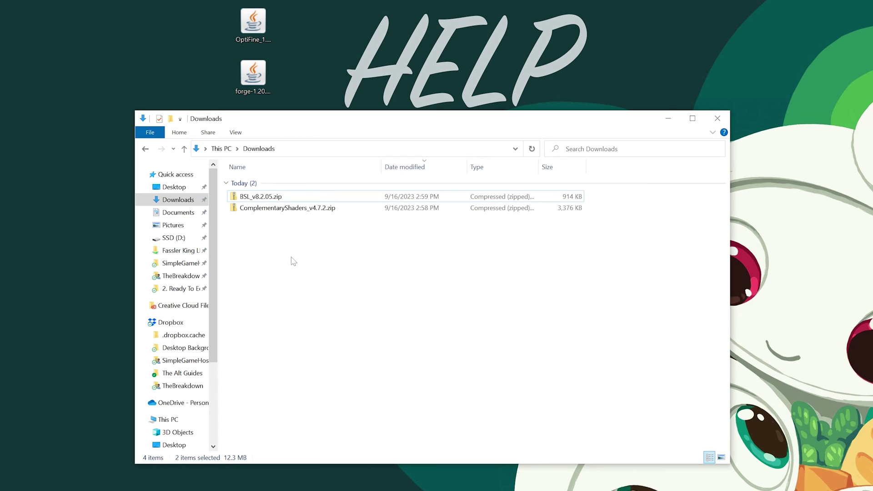
Move both shader zip files from Downloads onto the desktop
left_click_drag(291, 251, 270, 199)
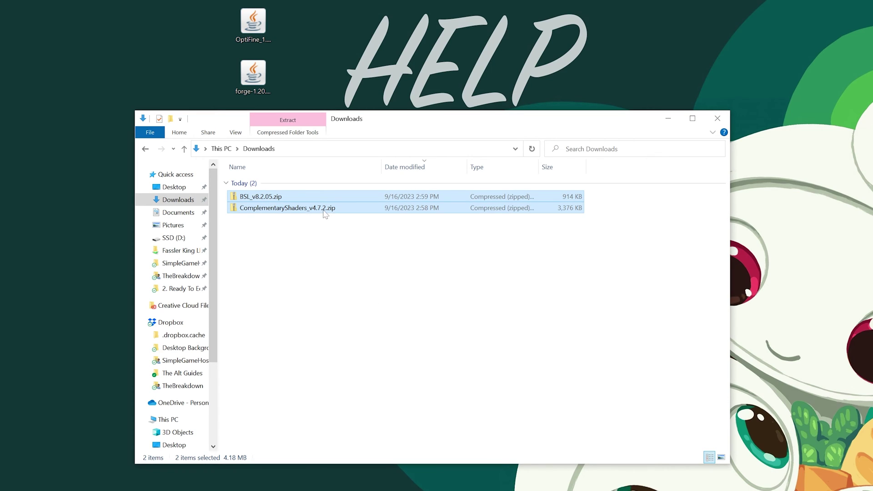
left_click(325, 67)
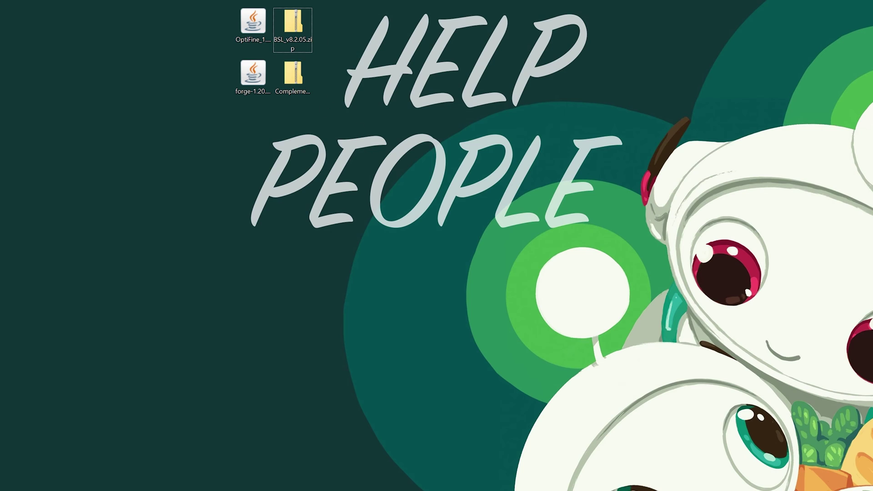
right_click(240, 78)
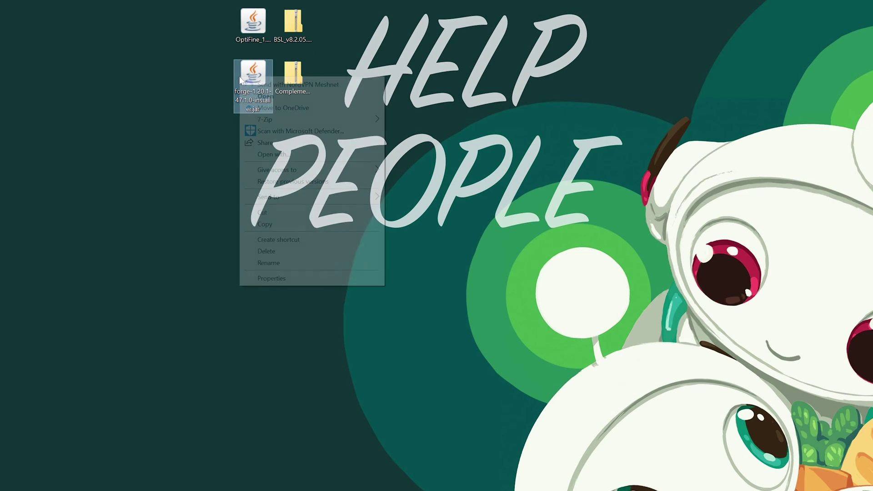
Open forge-1.20.1-47.1.0-installer.jar with Java(TM) Platform SE binary
left_click(305, 157)
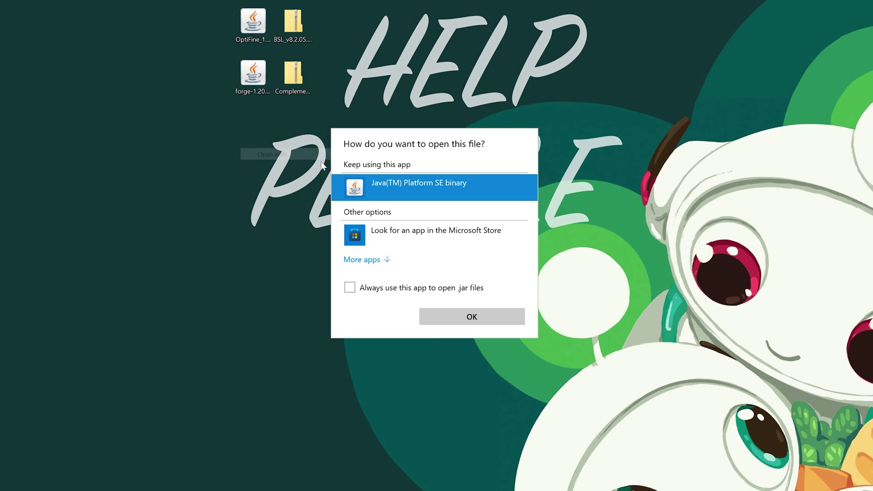
left_click(470, 320)
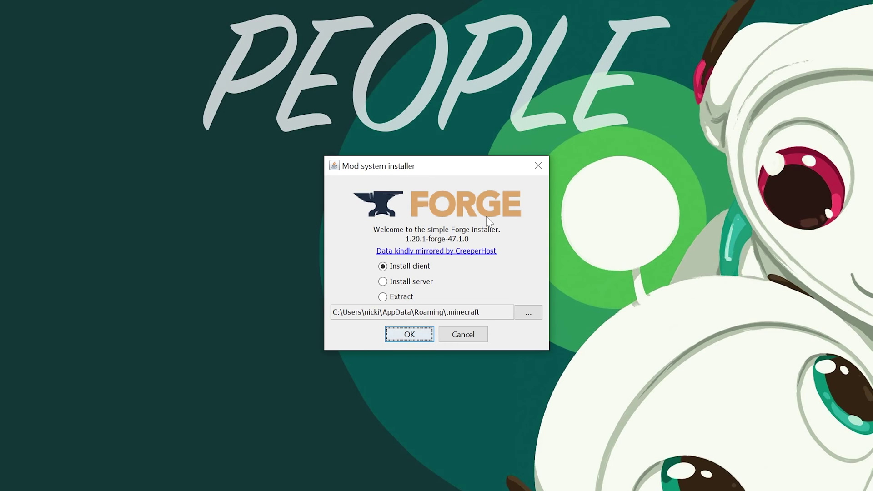
Install the Forge 1.20.1-47.1.0 client into .minecraft and dismiss the completion dialog
left_click(421, 270)
left_click(413, 331)
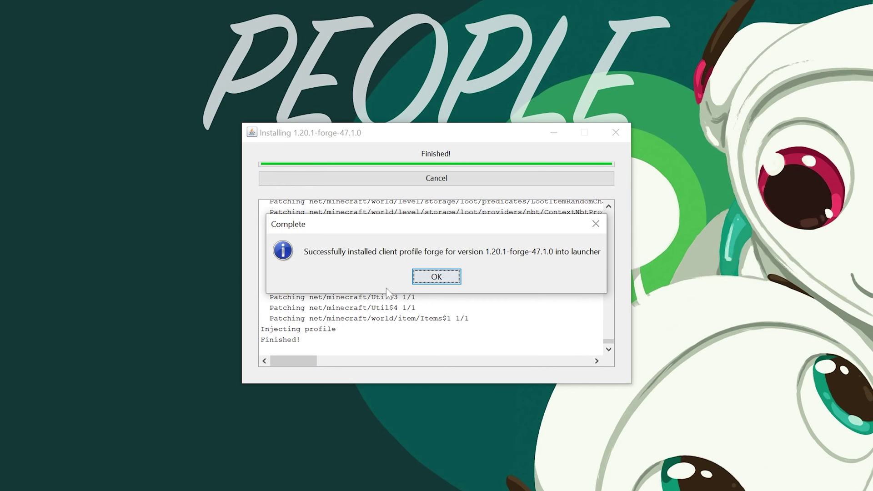
left_click(421, 281)
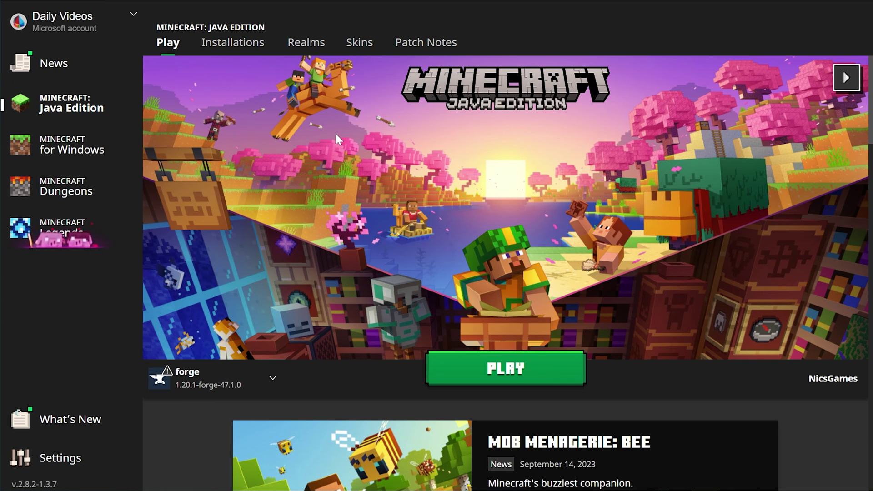
Check the installations, then launch the forge installation and confirm the modded-installation warning
left_click(232, 41)
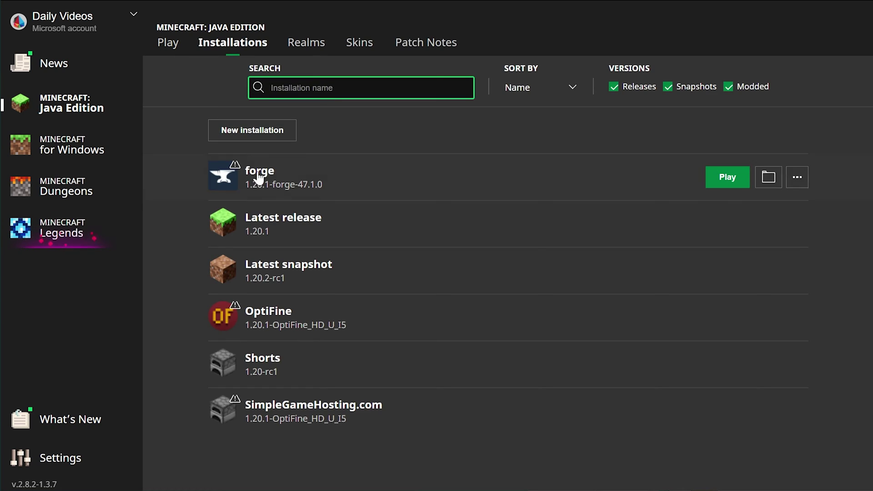
left_click(167, 43)
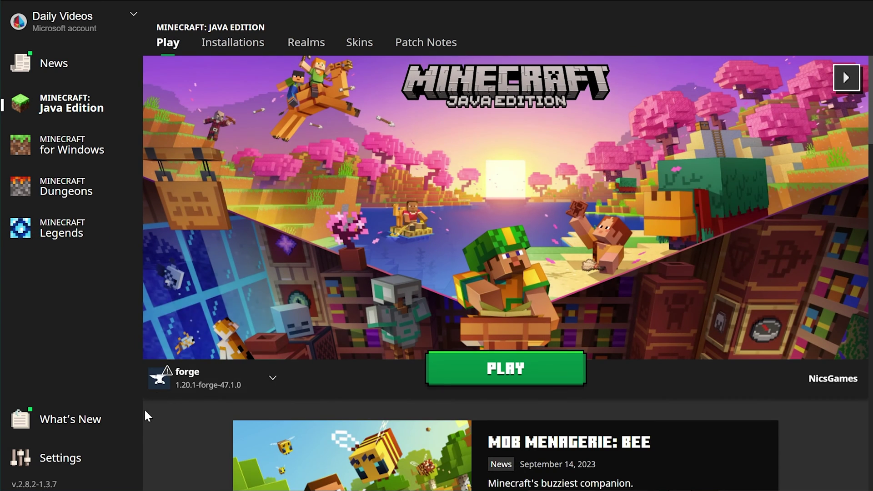
left_click(183, 390)
left_click(484, 385)
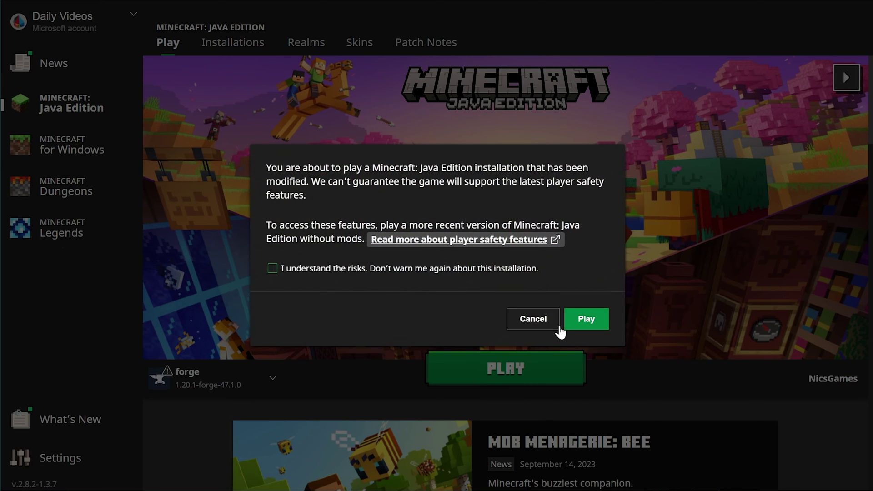
left_click(565, 323)
Keep forge selected as the installation in the Play page dropdown
left_click(247, 378)
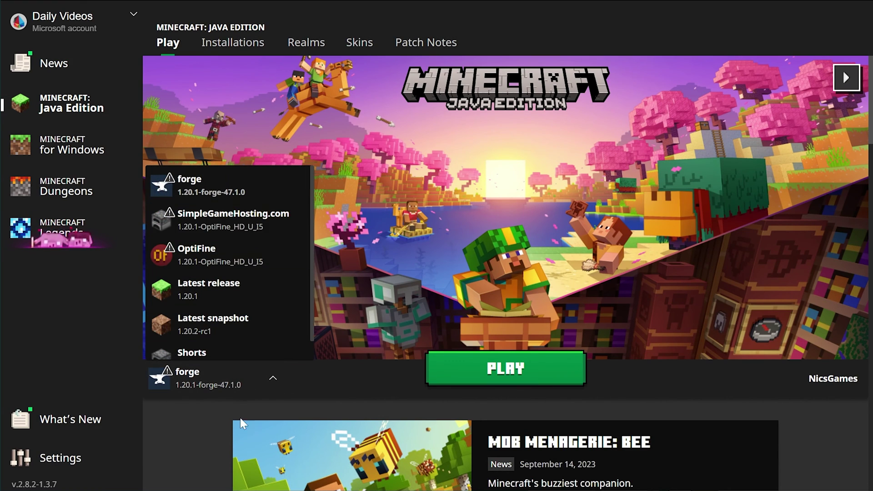
scroll(281, 217, "down", 1)
left_click(284, 105)
Toggle the Releases and Modded filters off and back on in the Installations list
left_click(247, 50)
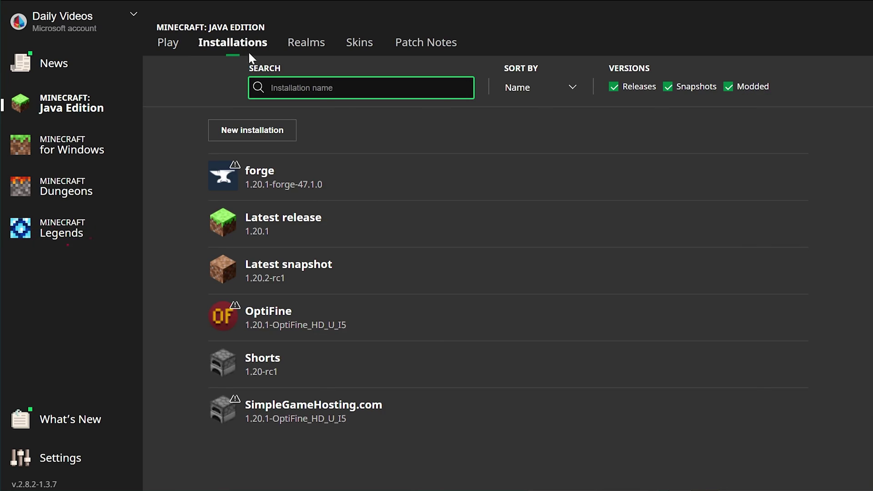
left_click(613, 88)
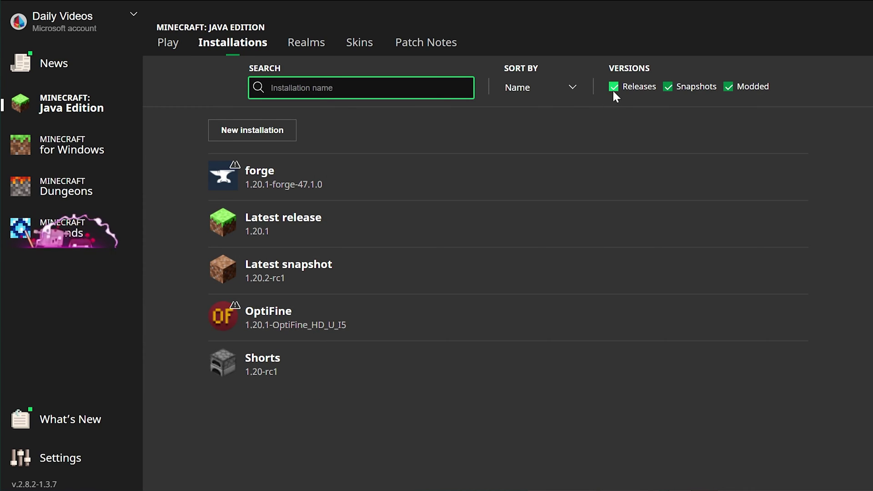
left_click(613, 88)
left_click(729, 87)
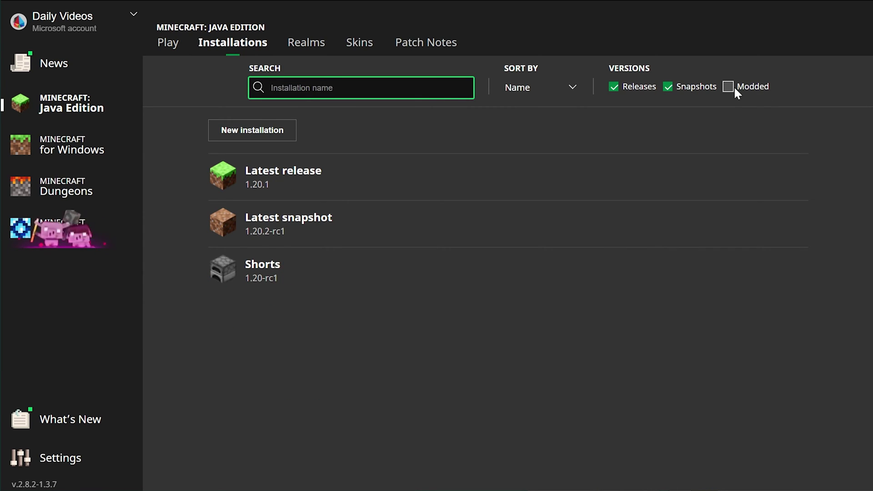
left_click(728, 87)
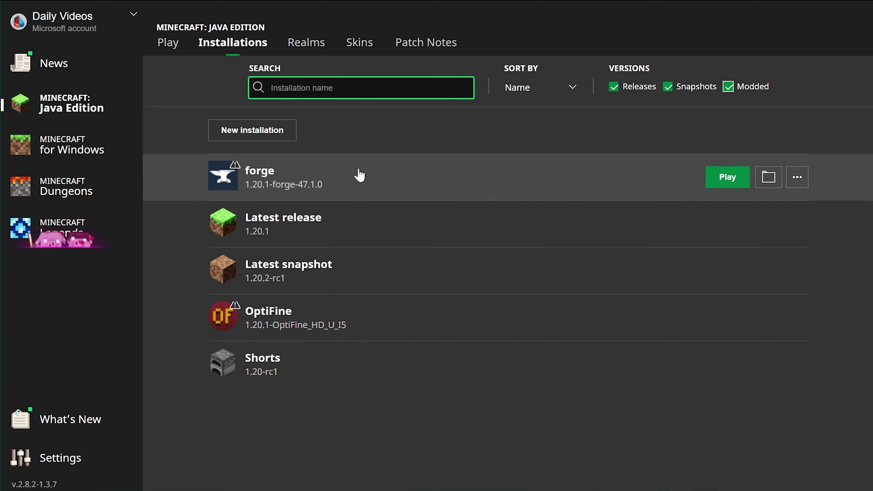
Start a new installation named SimpleGameHosting.com using version 1.20.1-forge-47.1.0
left_click(252, 131)
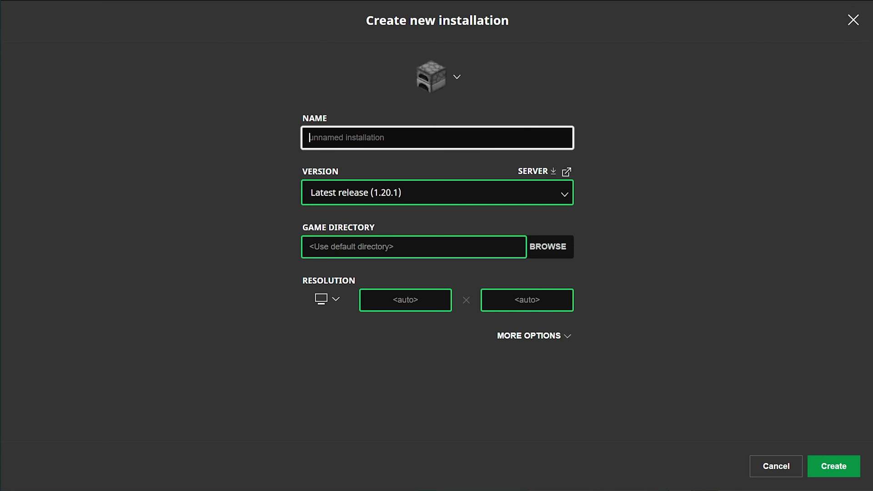
type("SimpleGameHosting.com")
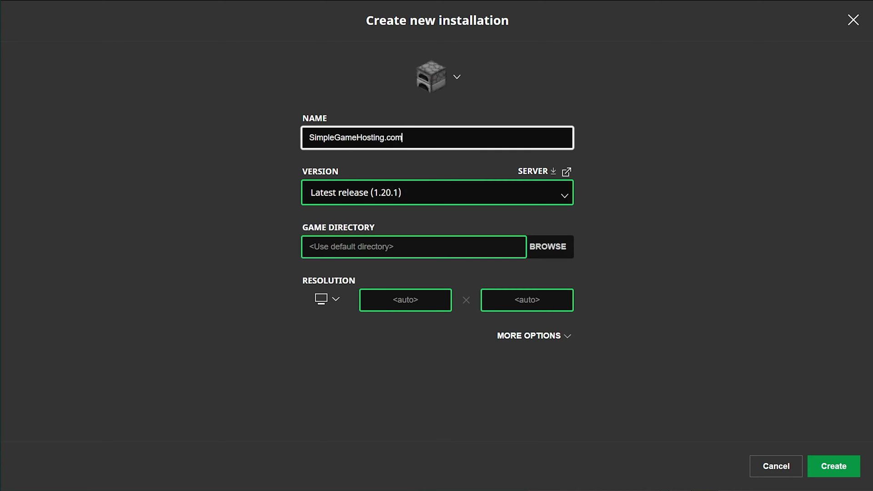
left_click(564, 194)
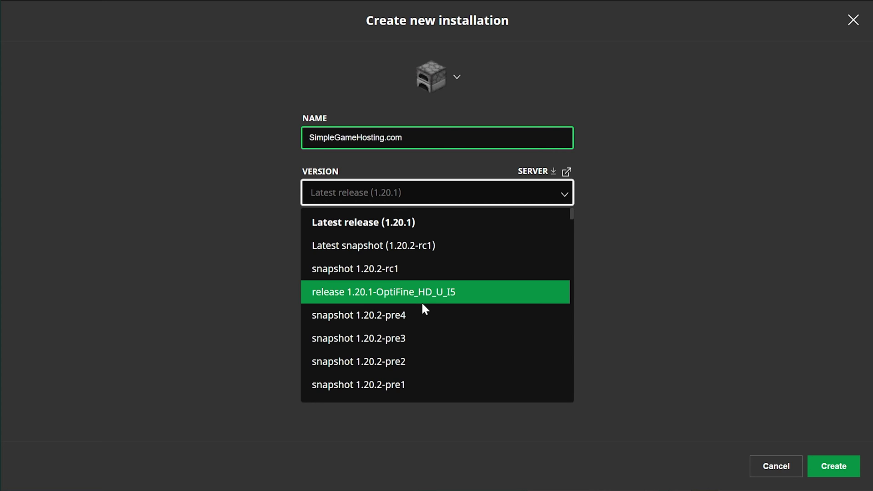
scroll(422, 304, "down", 9)
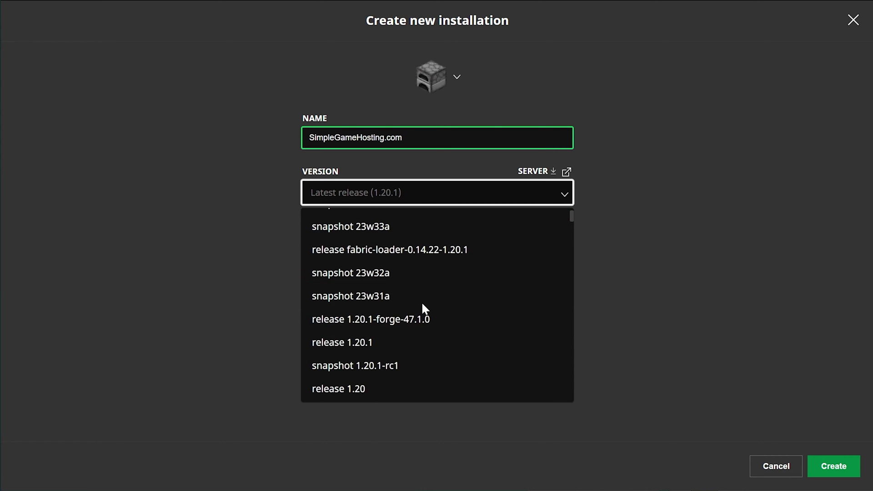
scroll(422, 301, "down", 3)
left_click(431, 251)
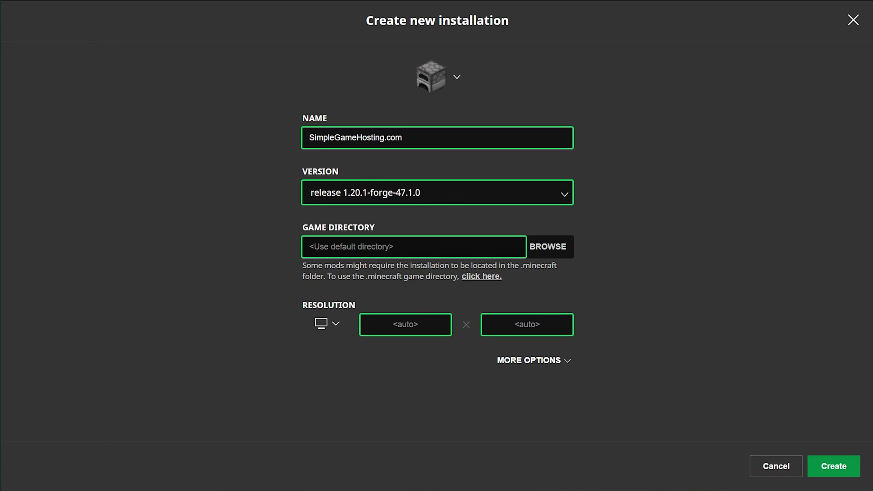
Set resolution to 2560x1440, create the installation, and launch it past the modded warning
left_click(327, 323)
left_click(329, 295)
left_click(834, 472)
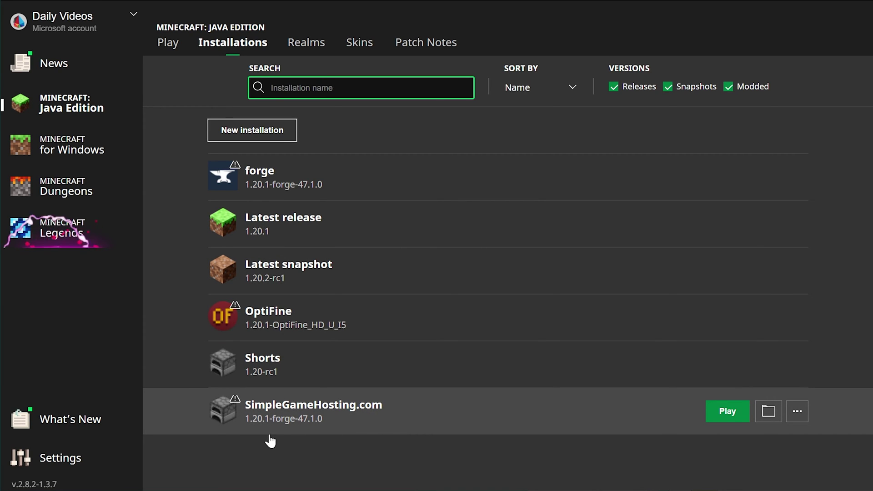
left_click(727, 412)
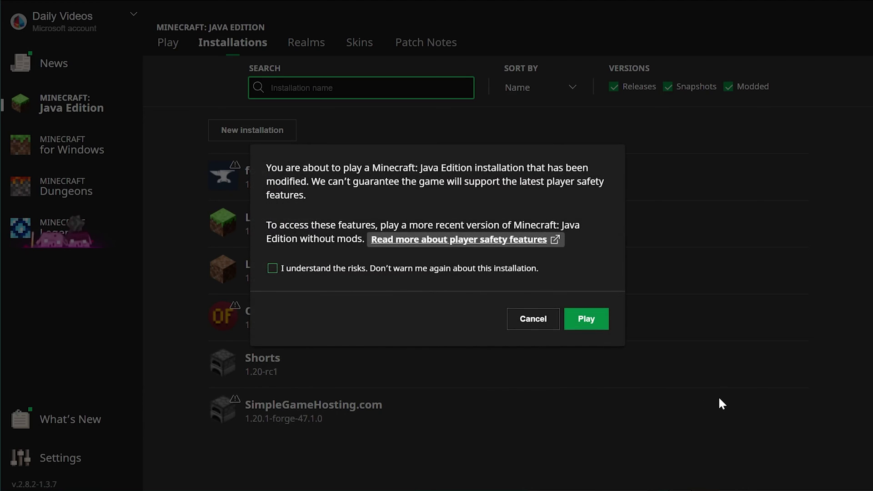
left_click(600, 322)
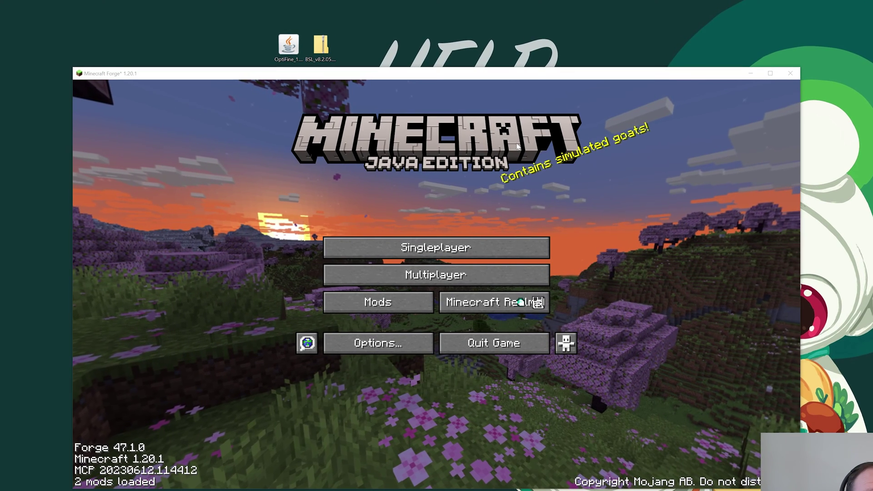
Open the mods folder from the Mods screen and drag OptiFine_1.20.1_HD_U_I5.jar into it
left_click(355, 303)
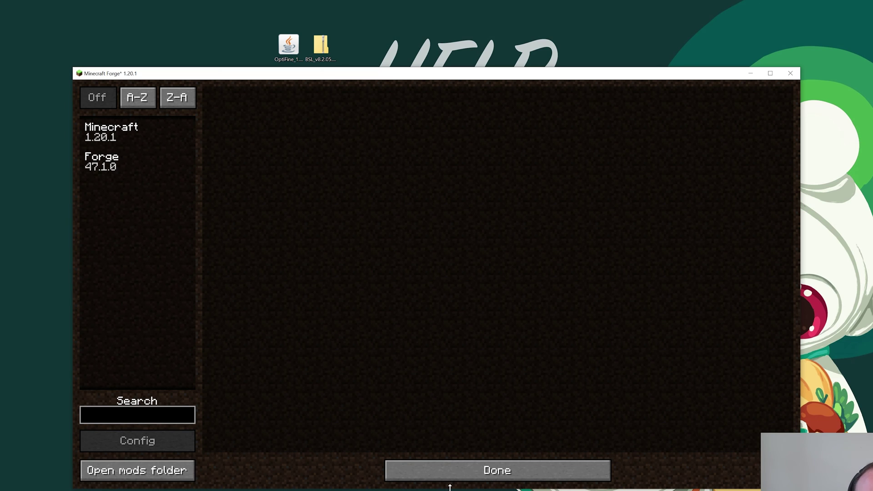
left_click(466, 468)
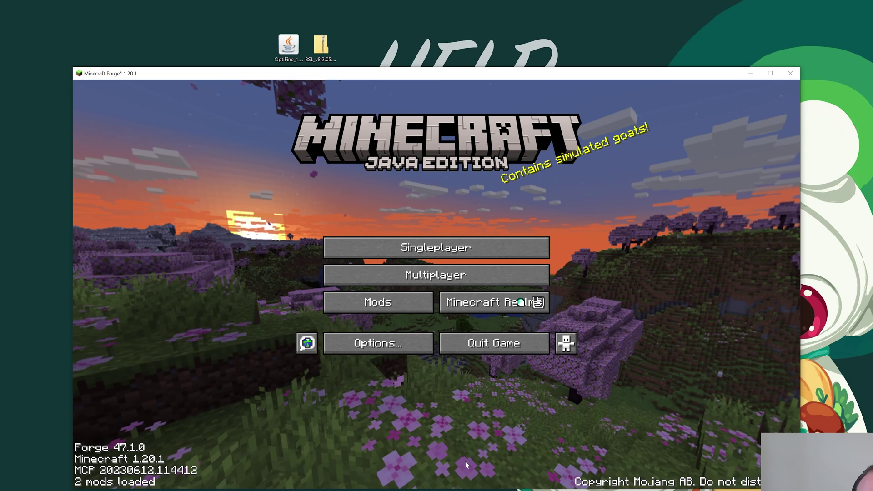
left_click(399, 311)
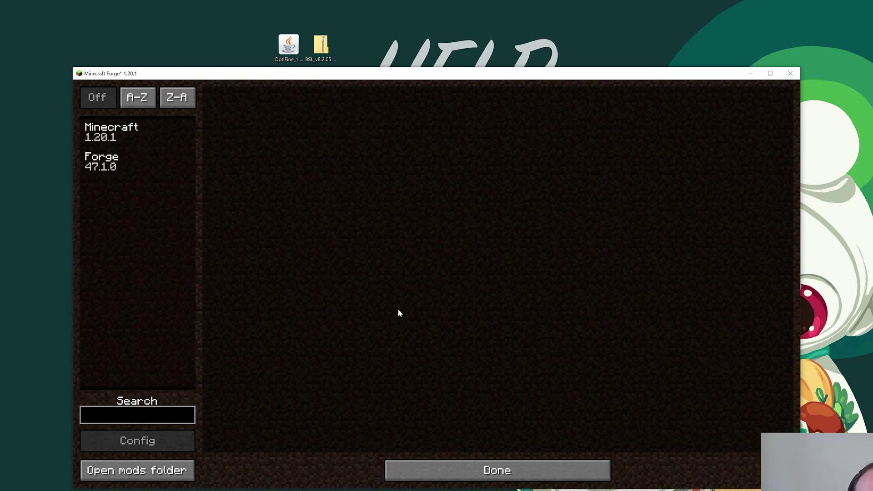
left_click(132, 471)
left_click_drag(283, 65, 398, 214)
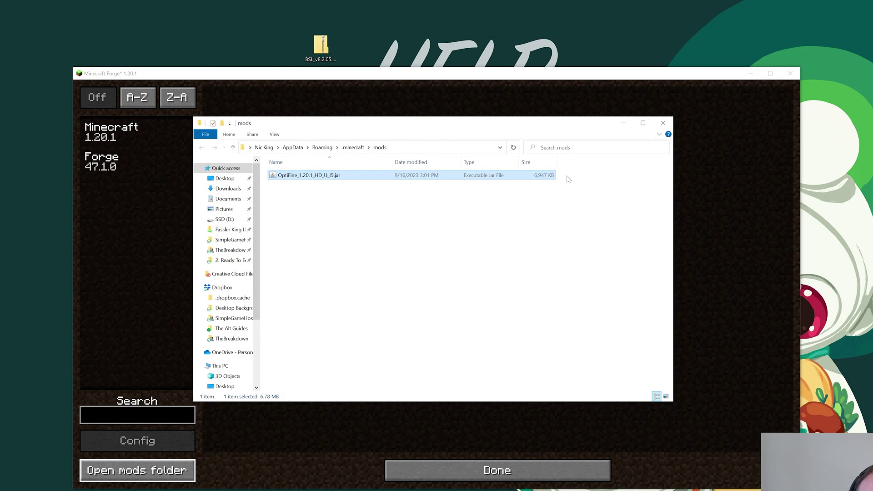
Close Explorer and the game, then start the Minecraft Launcher from Start
left_click(666, 122)
left_click(790, 73)
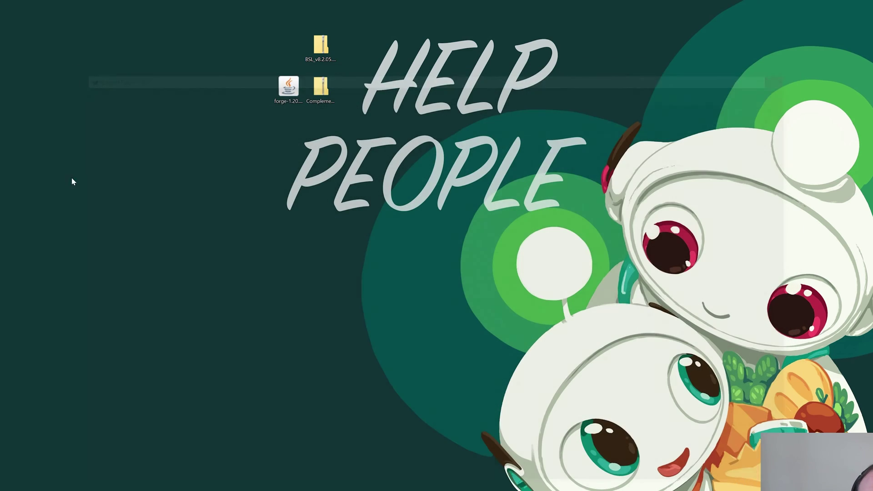
key("super")
left_click(50, 21)
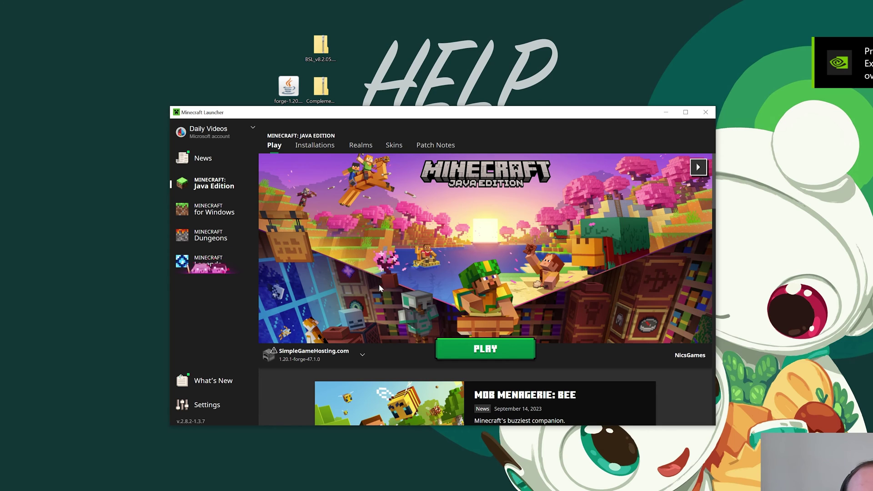
Play the SimpleGameHosting.com installation and accept the modded-installation warning
left_click(445, 348)
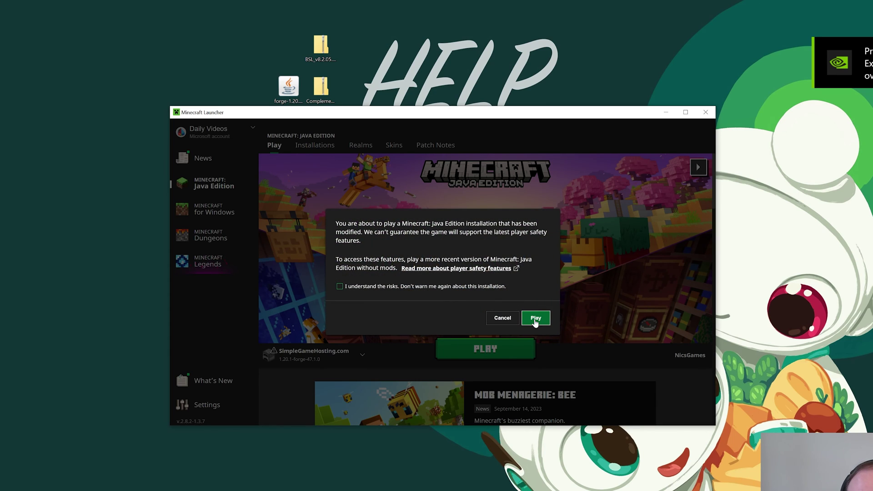
left_click(536, 318)
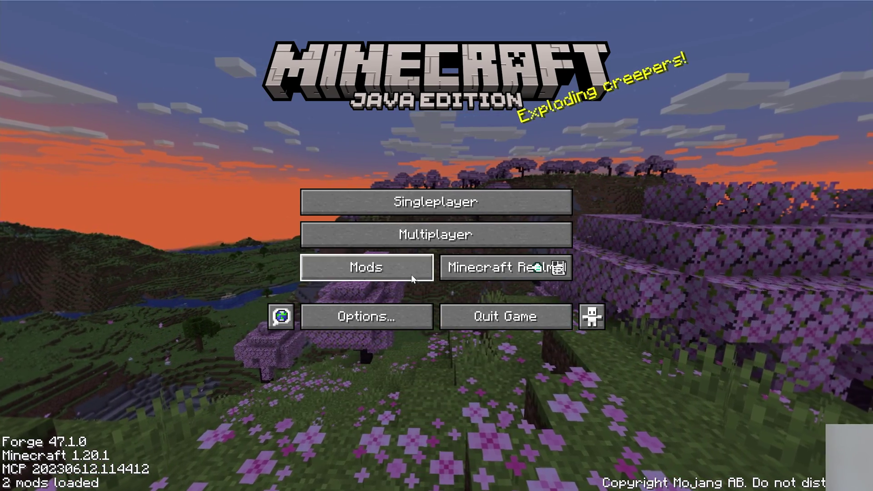
Check the loaded mods, then go through Options and Video Settings to the Shaders list
left_click(428, 270)
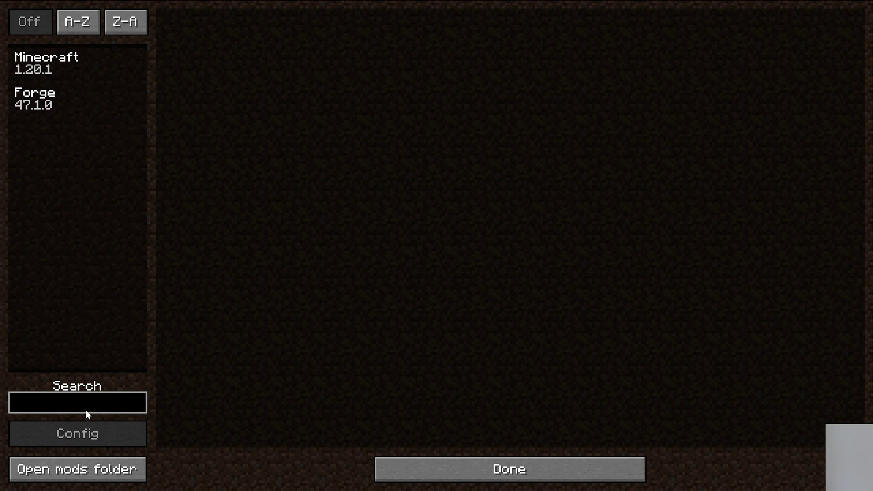
left_click(519, 470)
left_click(312, 318)
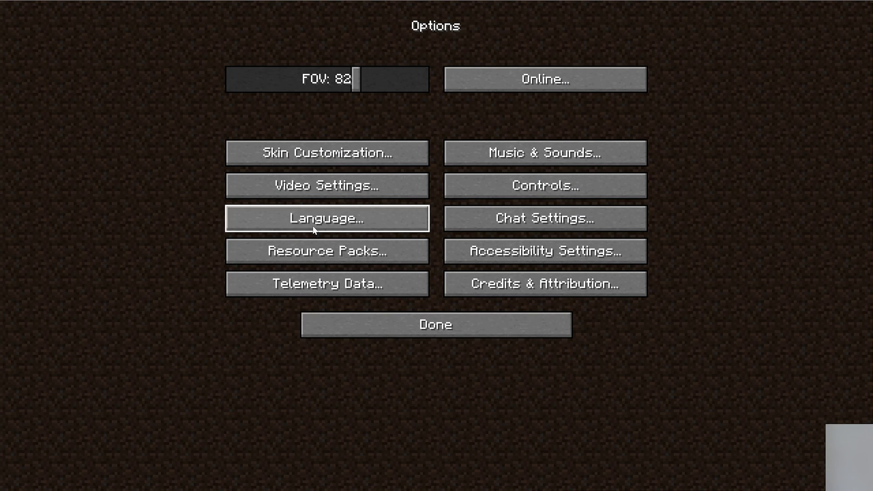
left_click(326, 187)
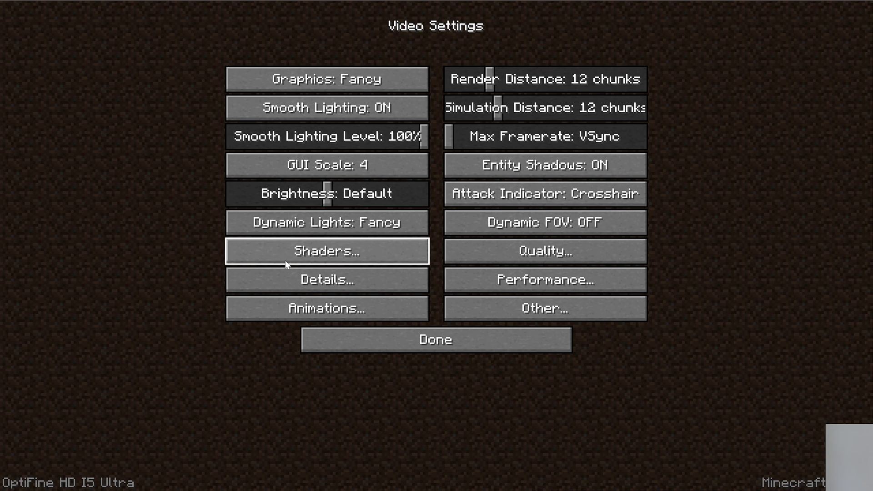
left_click(304, 254)
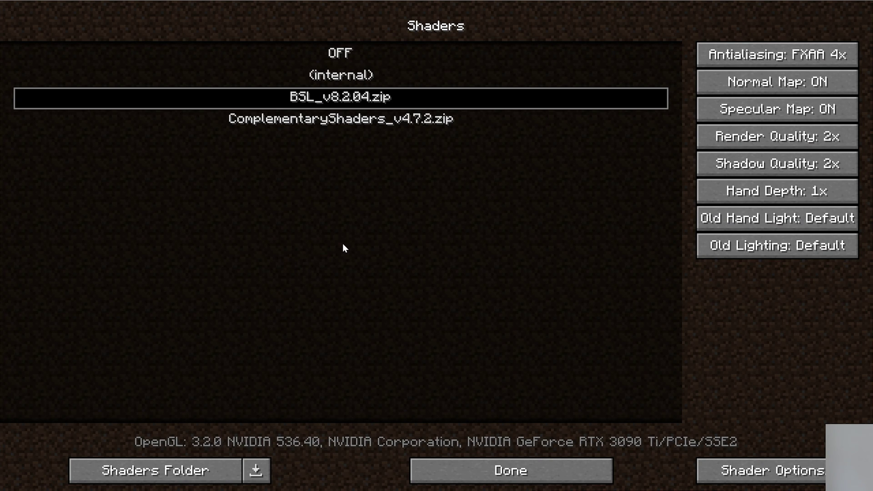
Delete the old shader files from the shaderpacks folder, dismissing the file-in-use warning
left_click(193, 473)
left_click_drag(374, 214, 248, 102)
key("Delete")
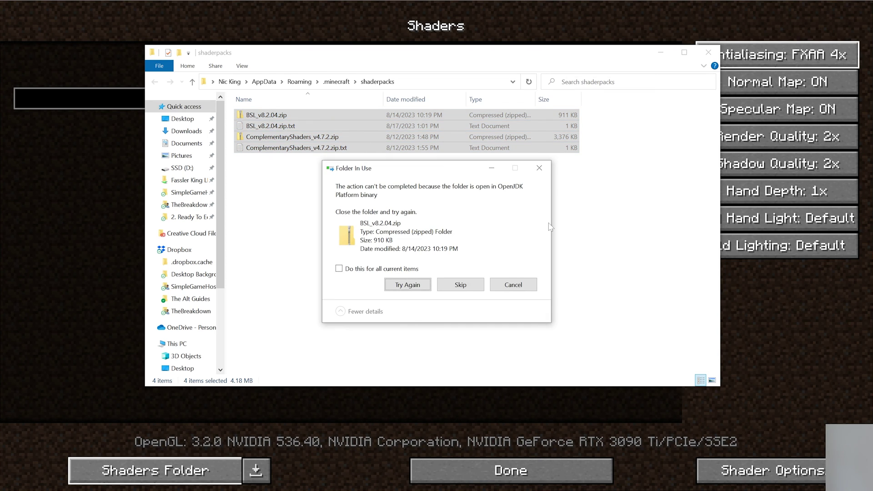
left_click(513, 285)
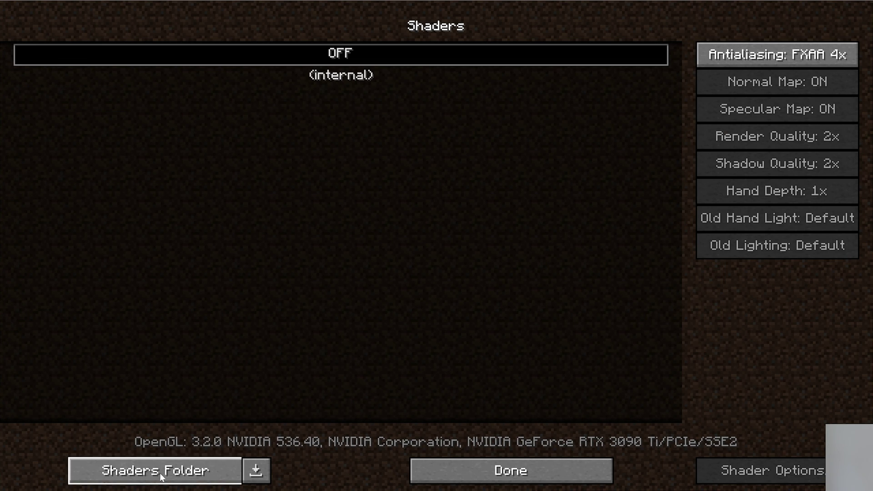
Move the new BSL and Complementary shader zips into the shaderpacks folder
left_click(172, 473)
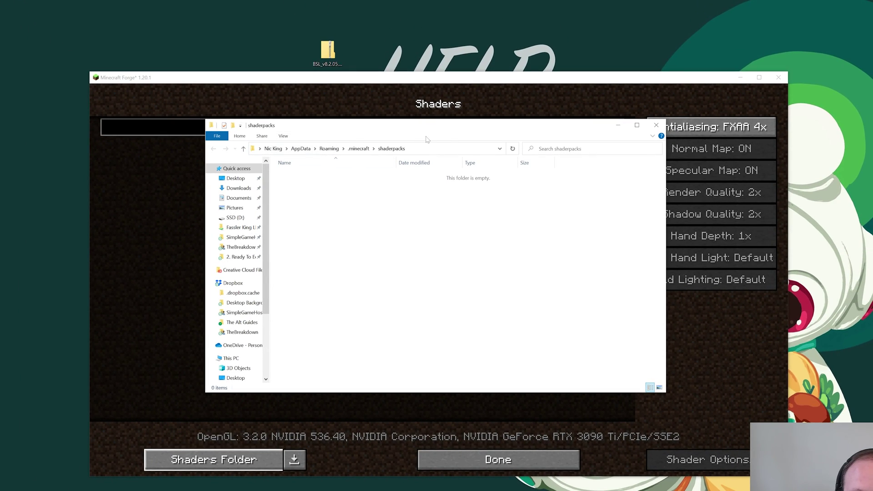
left_click(327, 50)
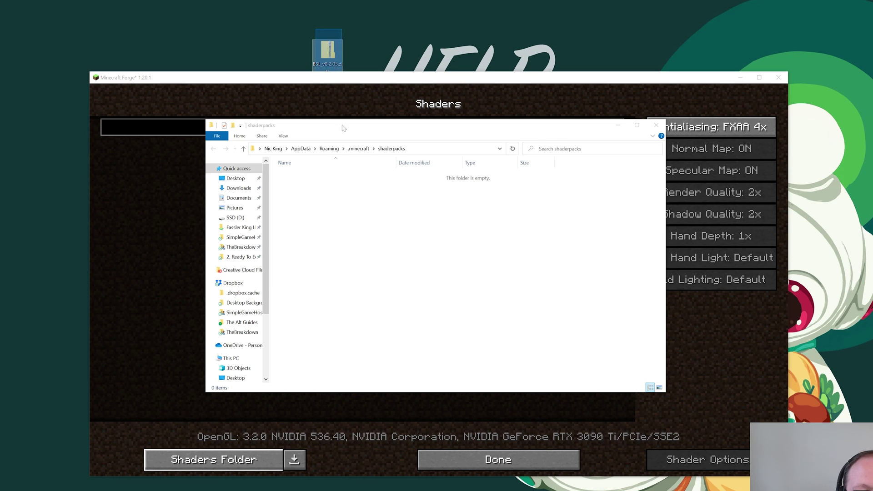
left_click_drag(328, 60, 393, 214)
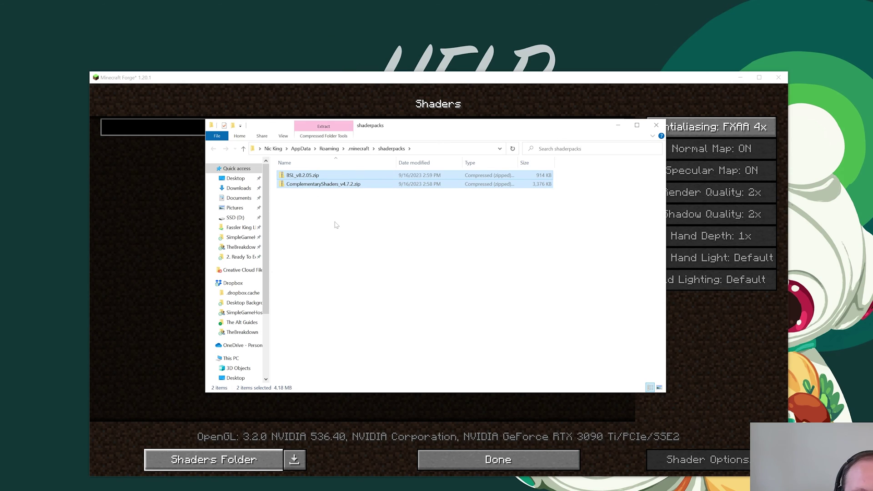
left_click(651, 129)
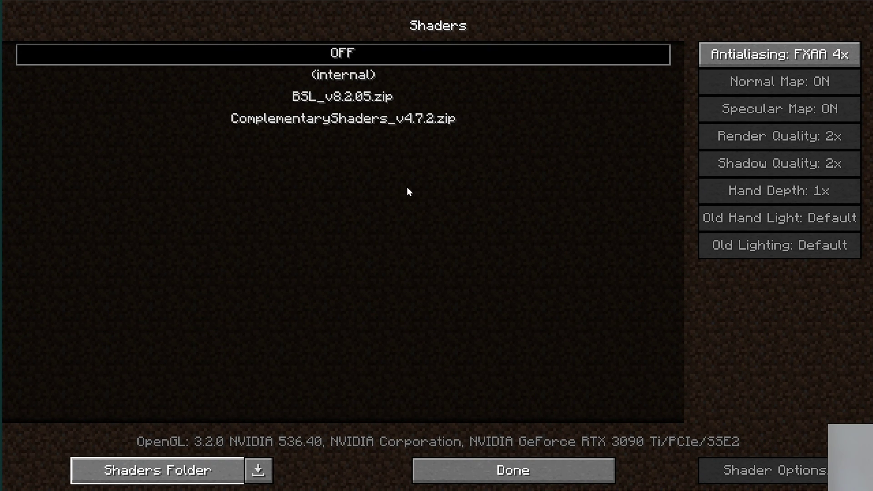
Reload resources, confirm ComplementaryShaders_v4.7.2, and back out to the title screen
key("F3+t")
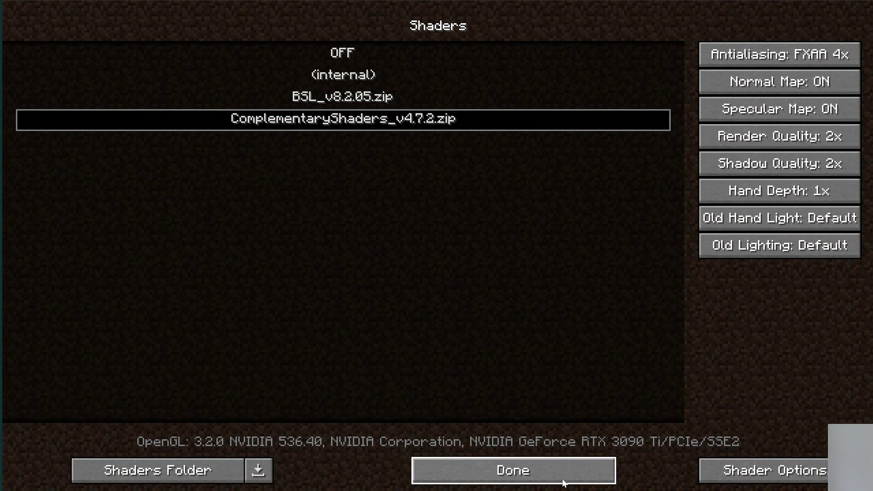
left_click(561, 473)
left_click(456, 334)
left_click(456, 329)
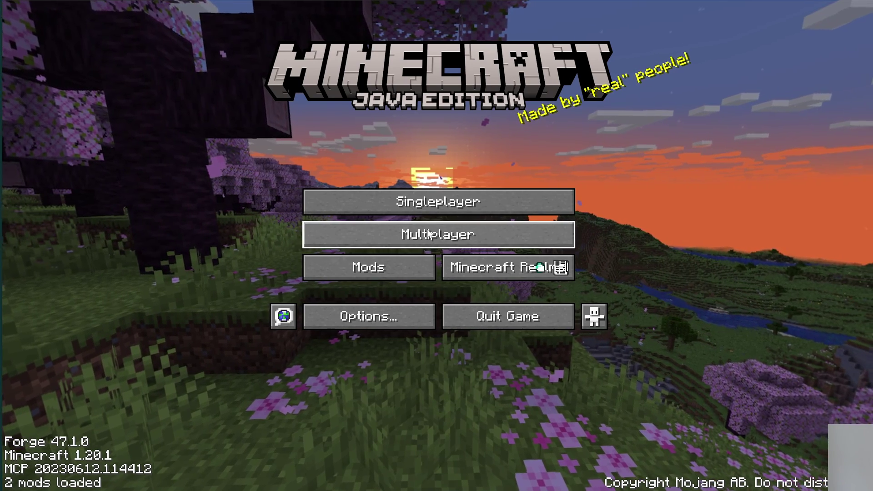
Join the SimpleGameHosting server via Multiplayer and walk through the village to view the shaders
left_click(499, 243)
left_click(318, 258)
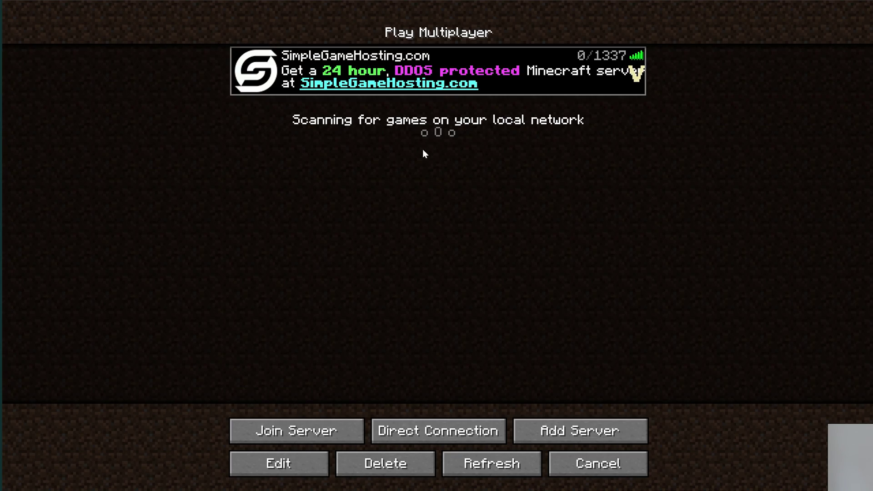
double_click(357, 84)
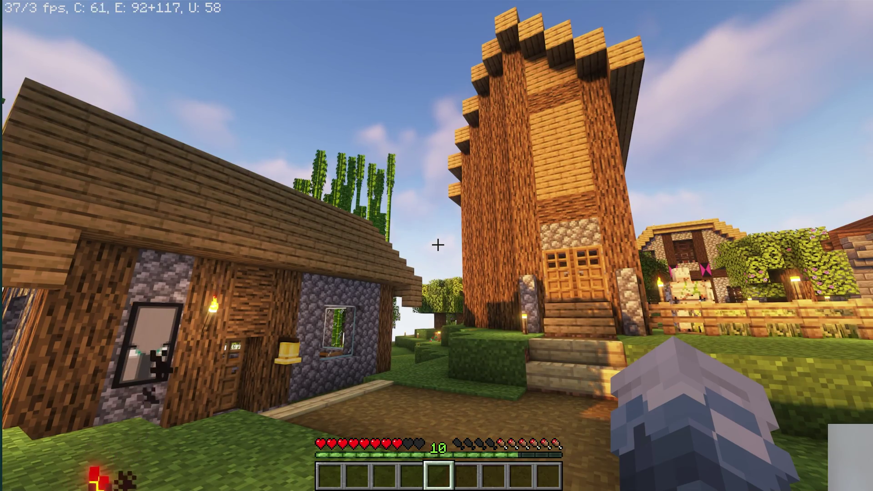
key("w")
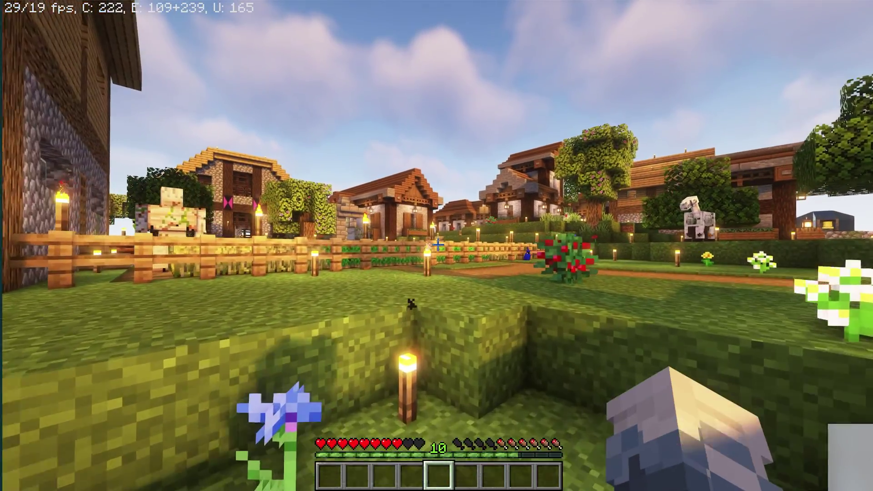
key("w")
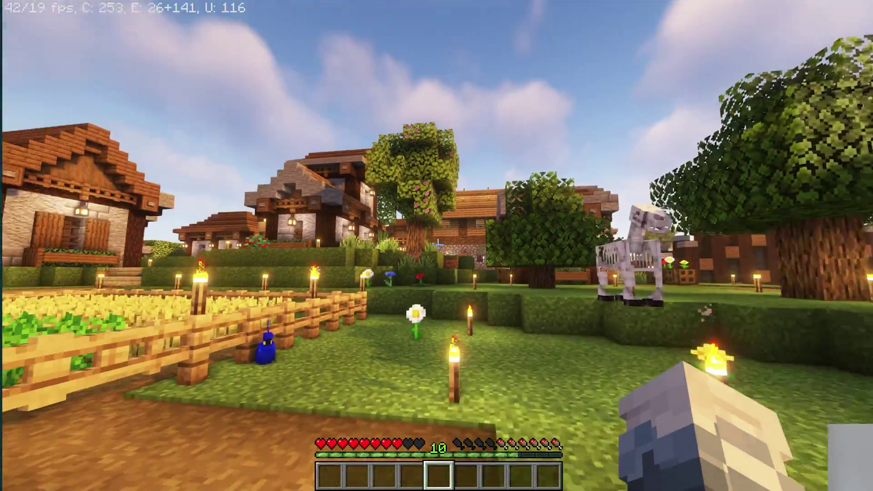
key("w")
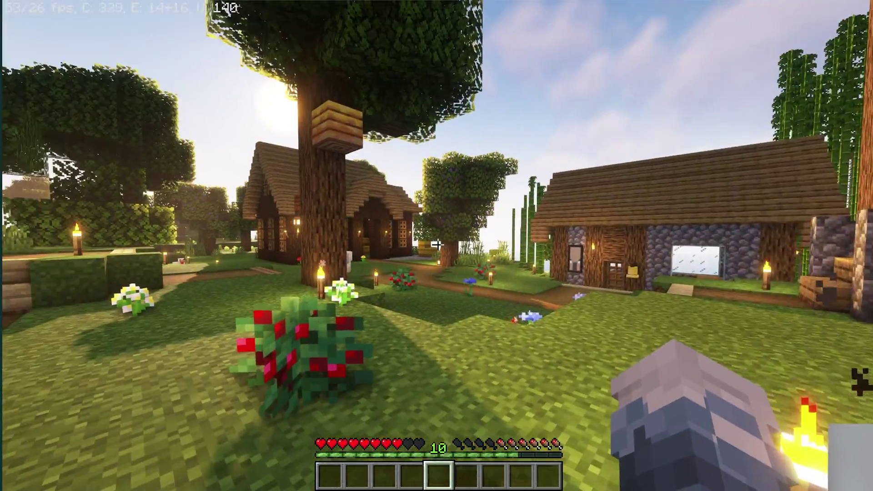
Open the Complementary shader's settings via Options, Video Settings and Shaders, then resume
key("Escape")
left_click(405, 249)
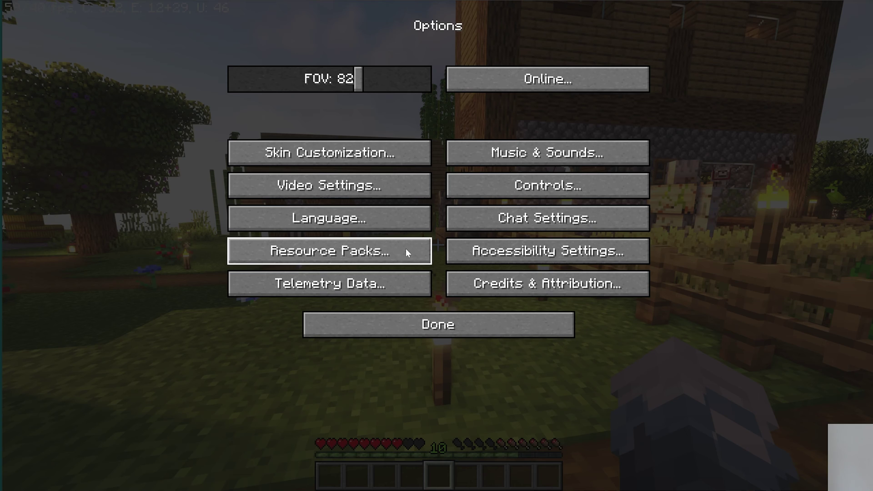
left_click(381, 194)
left_click(334, 249)
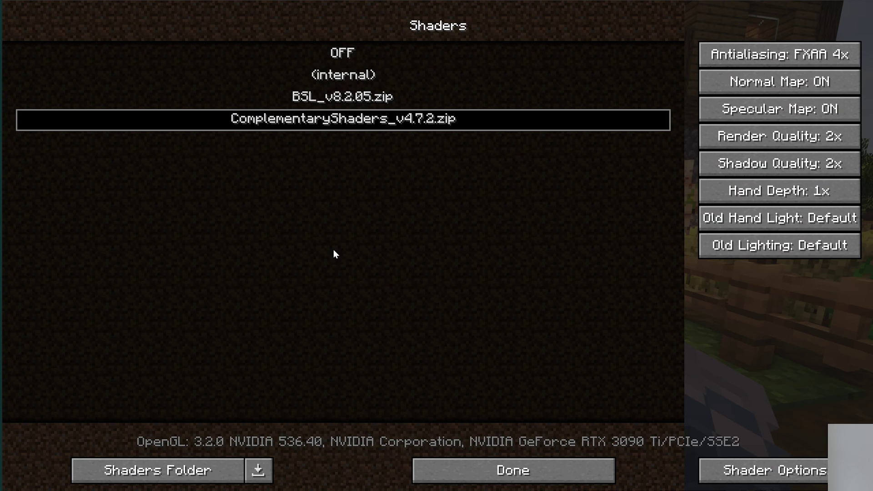
left_click(753, 473)
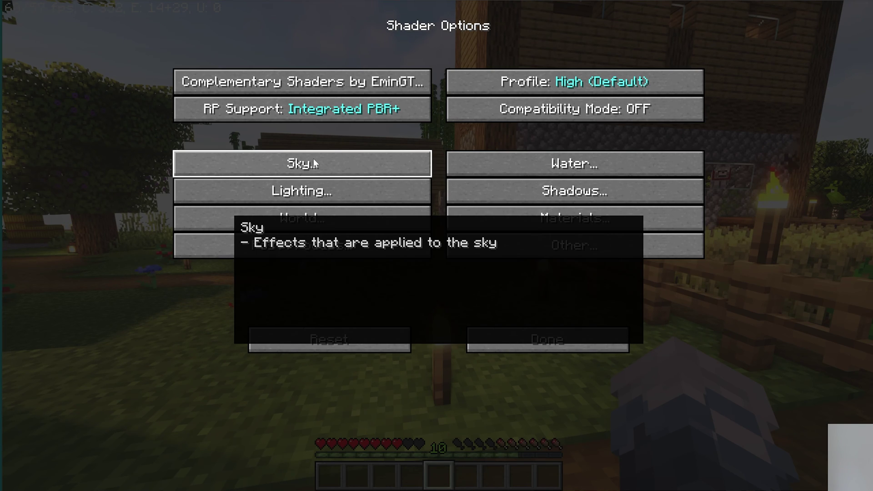
key("Escape")
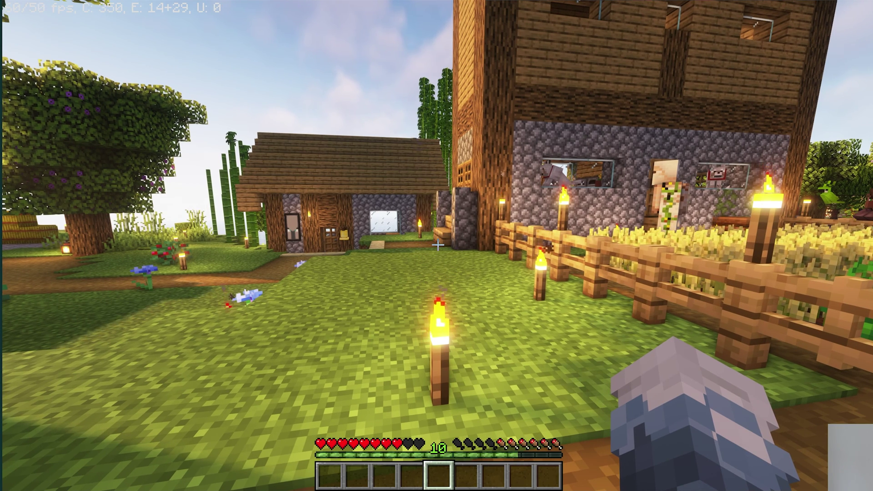
Disconnect from the server and leave the server list for the title screen
key("Escape")
left_click(436, 272)
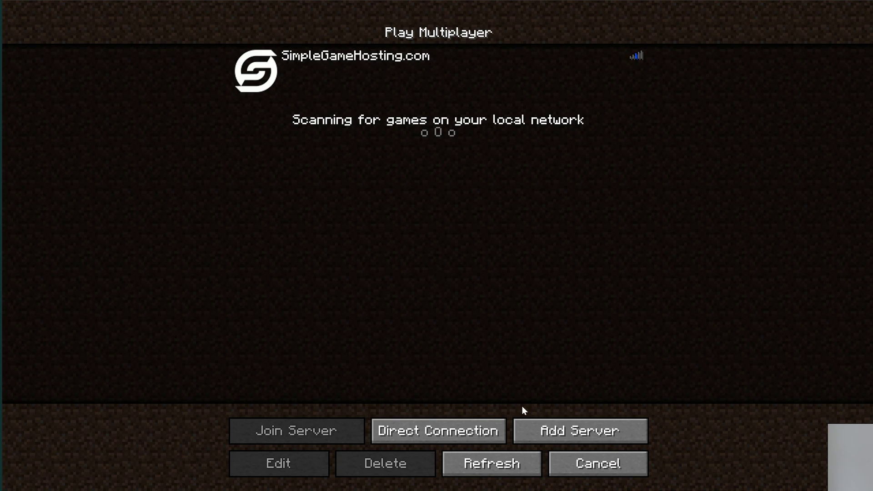
left_click(587, 469)
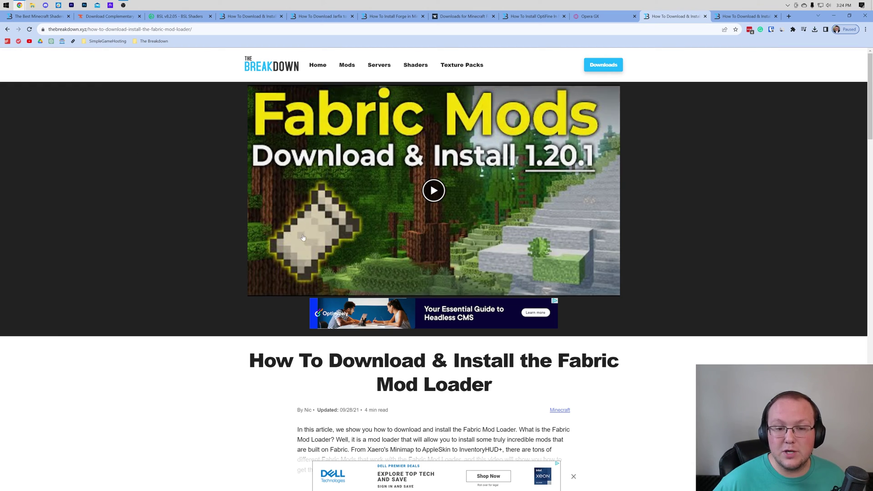
Follow the Iris Shaders article's download link to get Iris-Installer-3.0.2.jar, then minimize Chrome
left_click(744, 17)
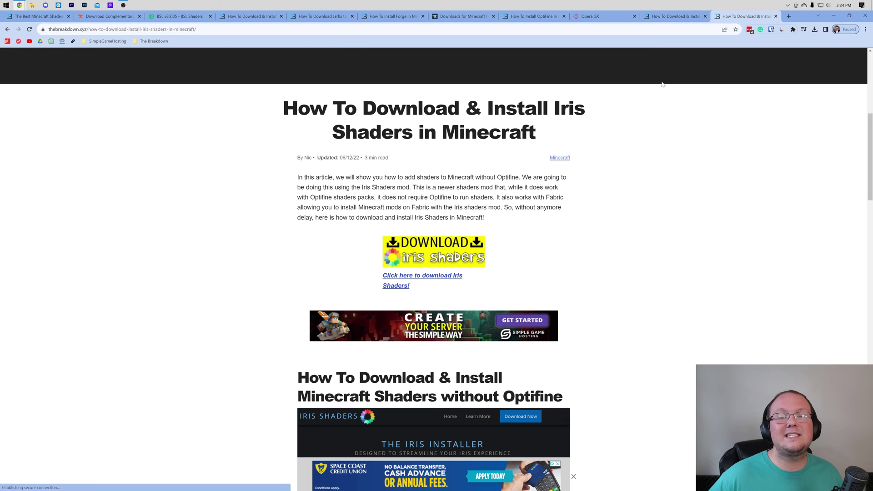
scroll(647, 202, "up", 7)
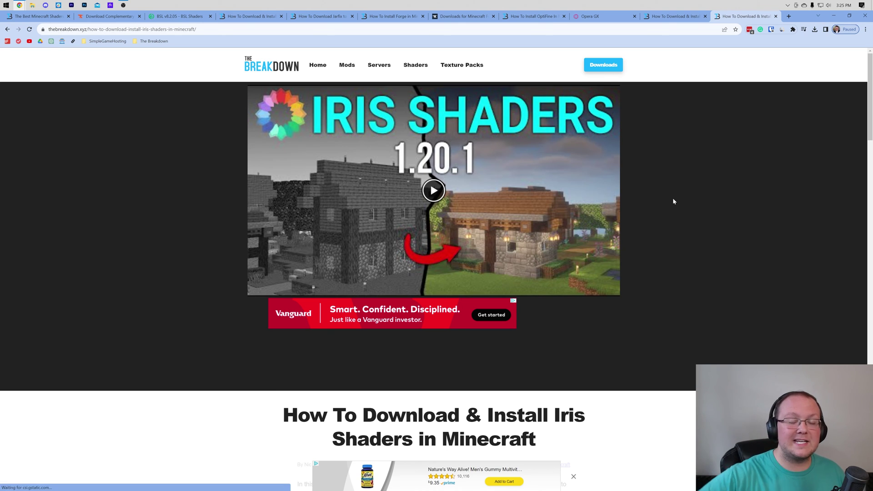
scroll(674, 200, "down", 5)
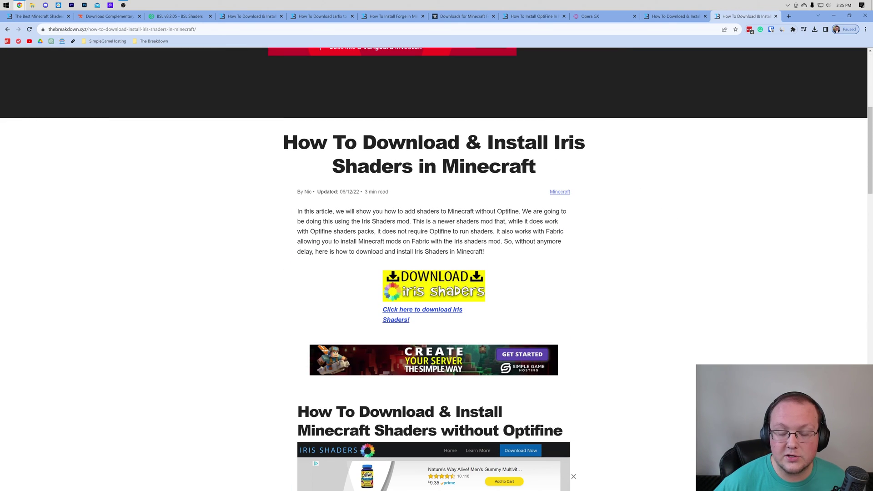
left_click(433, 285)
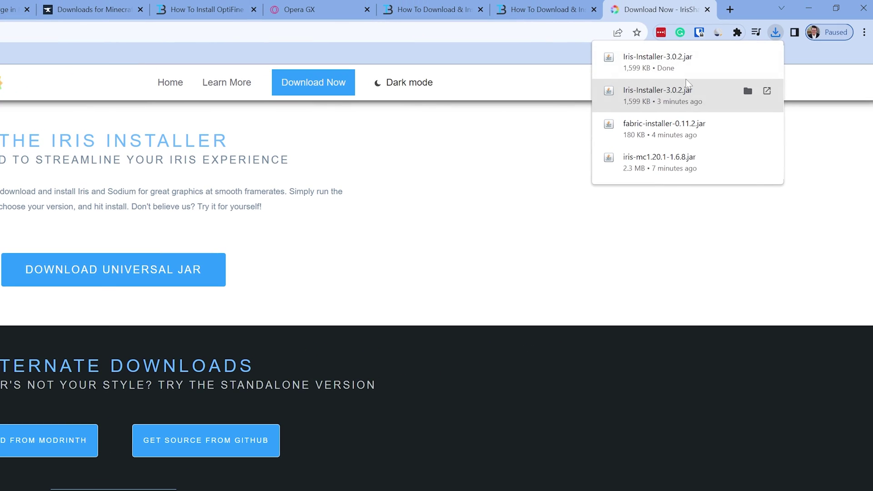
left_click(800, 8)
Open Downloads in File Explorer and drag the three downloaded files onto the desktop
left_click(3, 4)
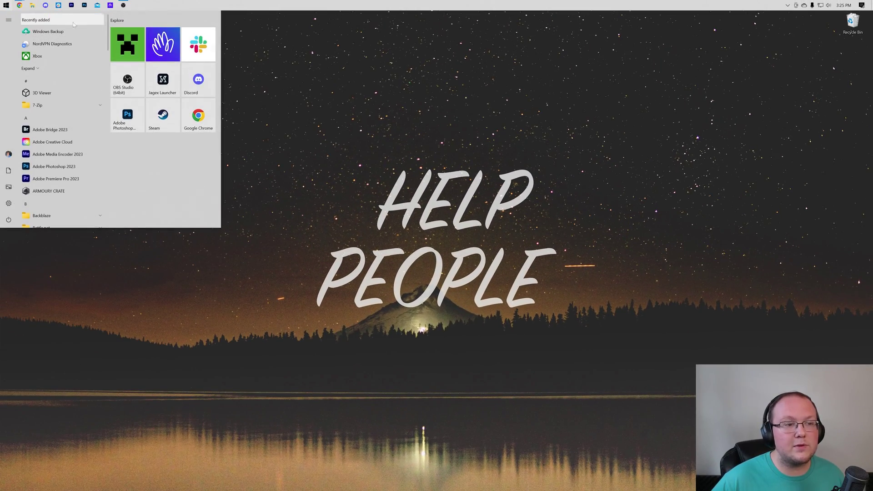
left_click(33, 5)
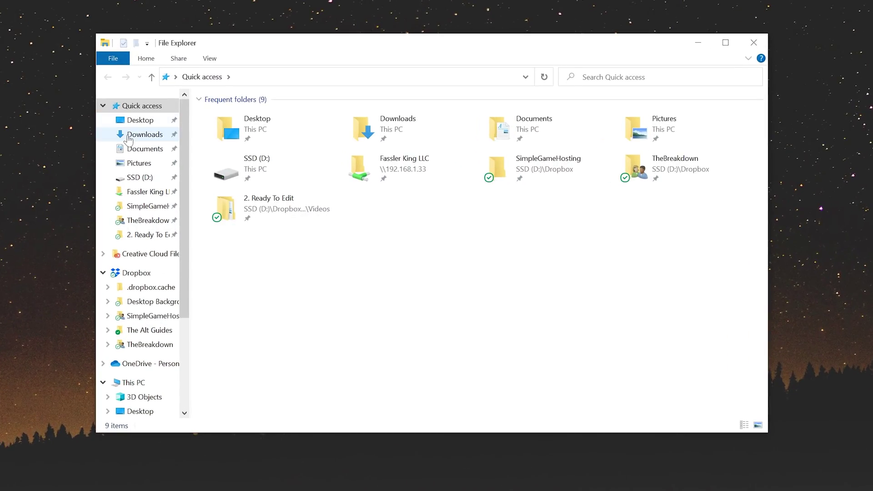
left_click(188, 146)
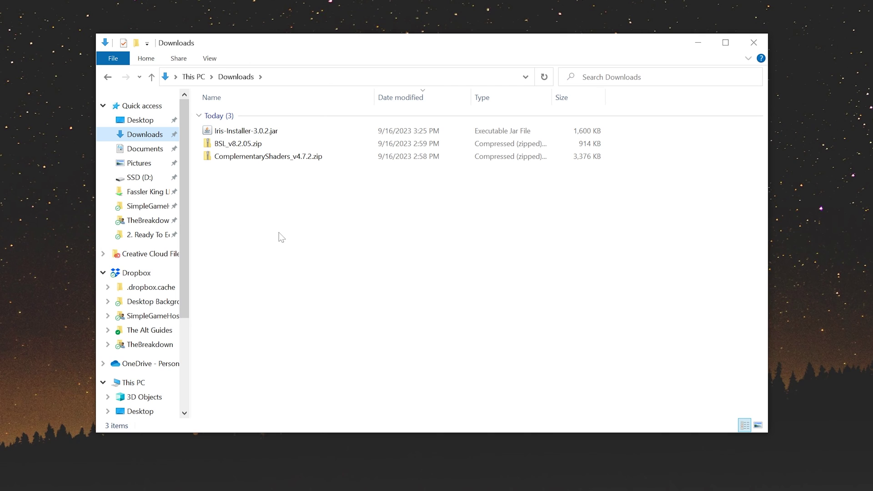
left_click_drag(280, 232, 172, 14)
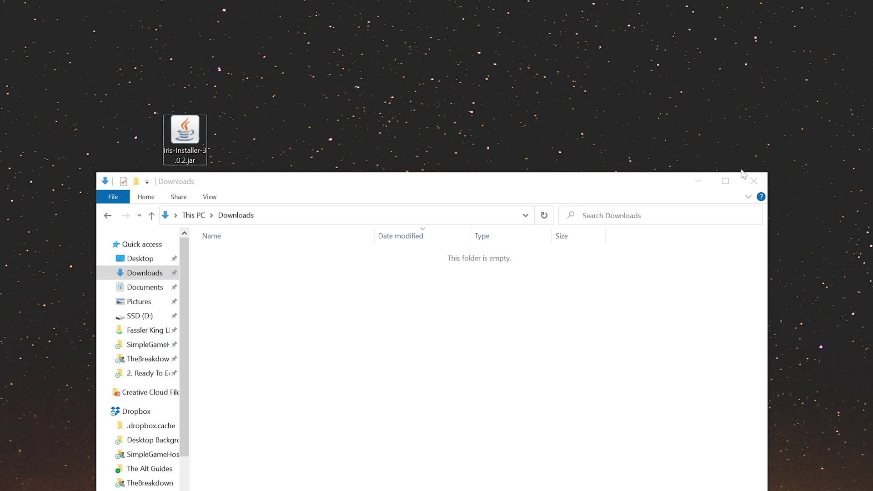
left_click(753, 181)
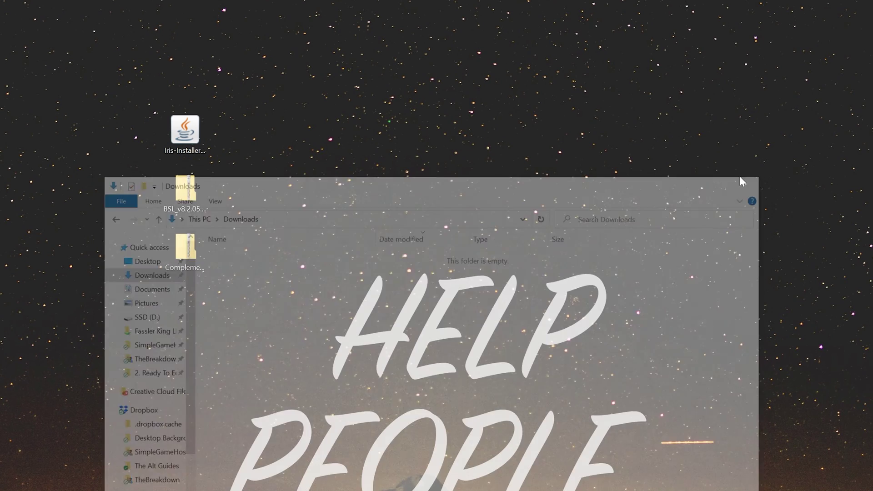
Arrange the Iris installer, BSL and Complementary icons in a row on the desktop
left_click_drag(196, 140, 196, 82)
left_click_drag(210, 162, 173, 271)
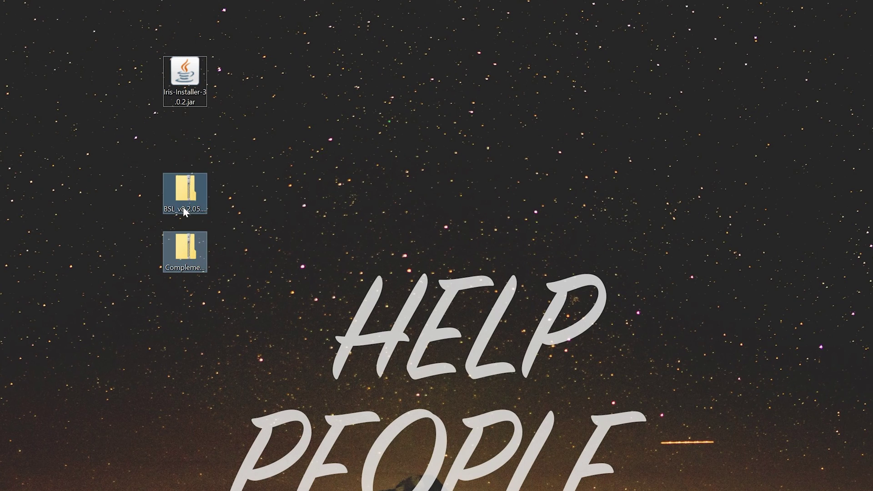
left_click_drag(183, 207, 275, 78)
left_click_drag(280, 133, 319, 85)
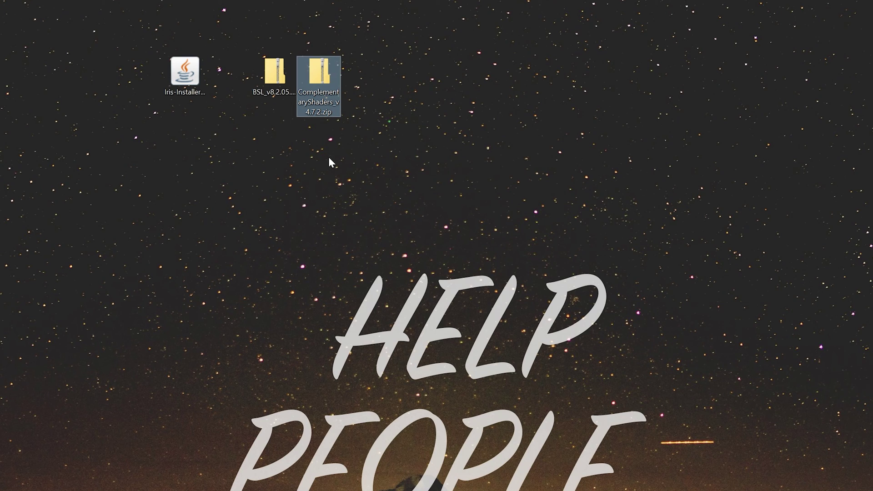
Open Iris-Installer-3.0.2.jar with Java
left_click(247, 136)
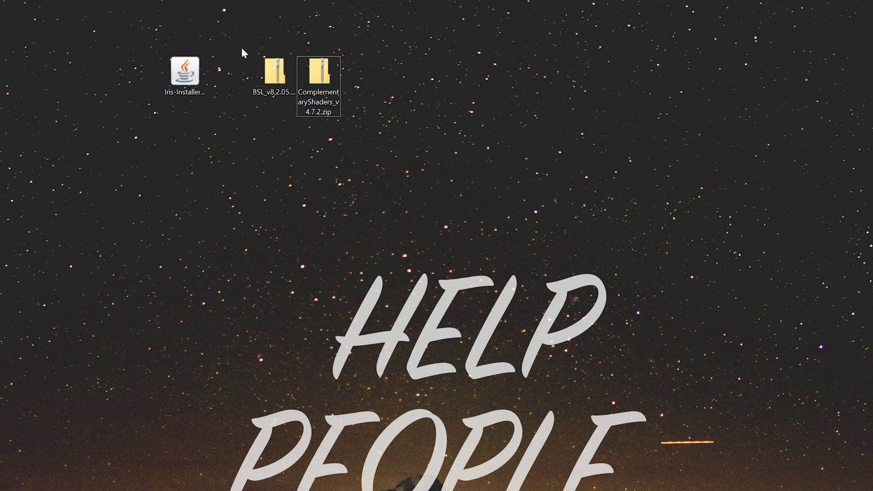
right_click(191, 71)
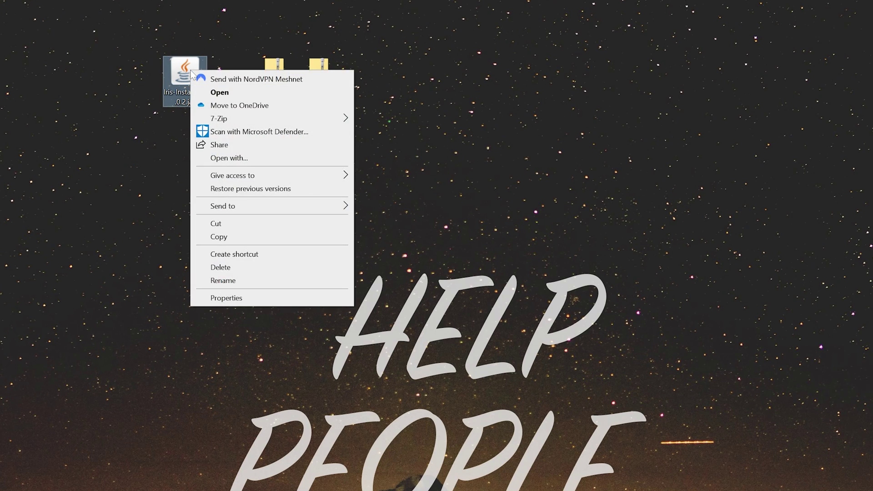
left_click(229, 158)
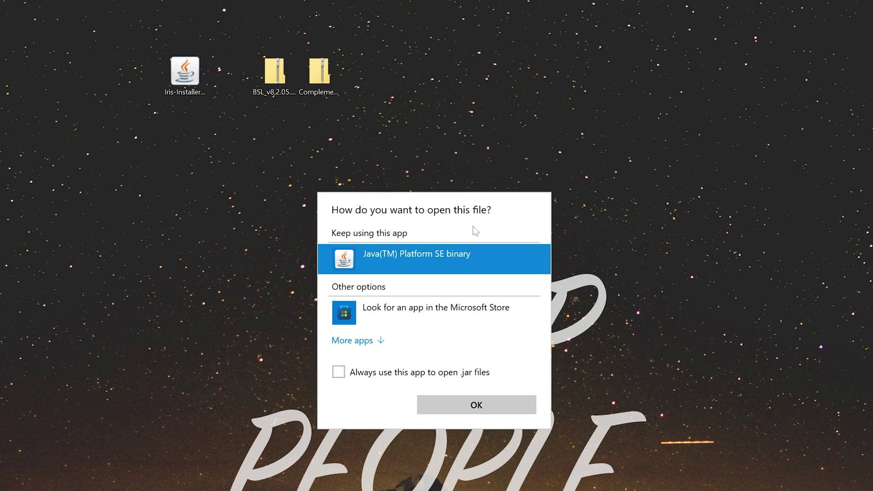
left_click(458, 402)
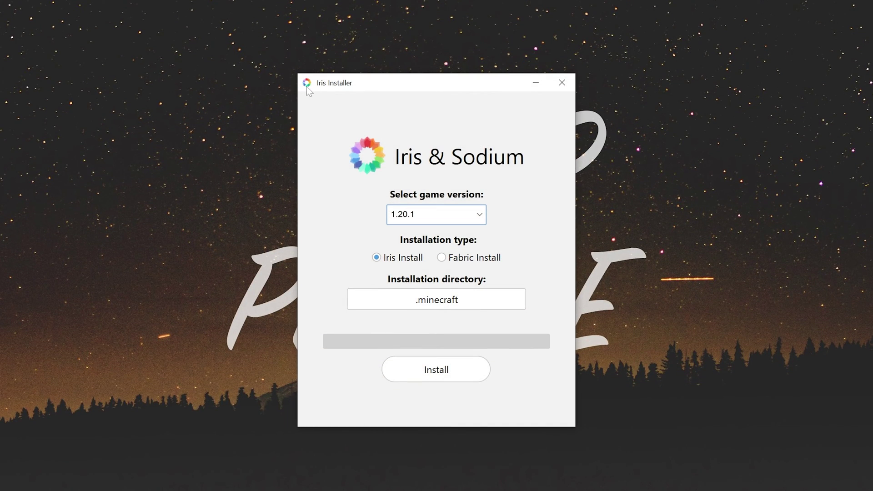
Run a Fabric install of Iris and Sodium, allow the mods-folder update, and close the installer
left_click(471, 261)
left_click(443, 369)
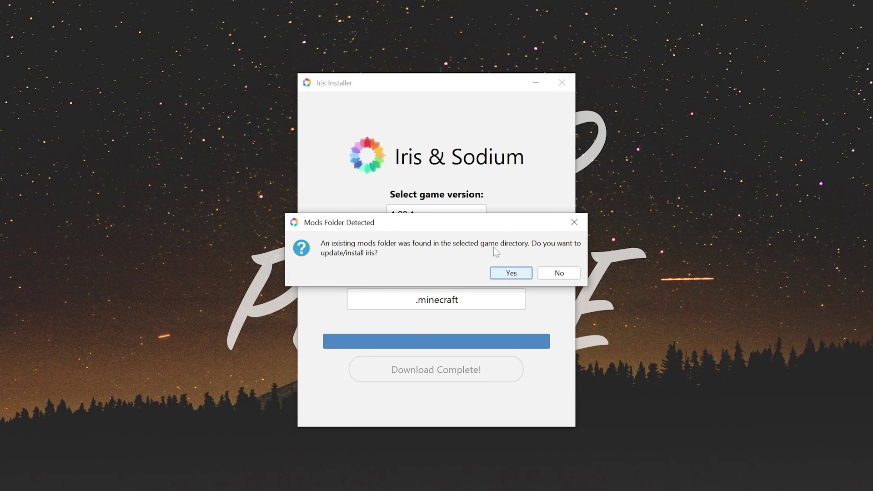
left_click(511, 273)
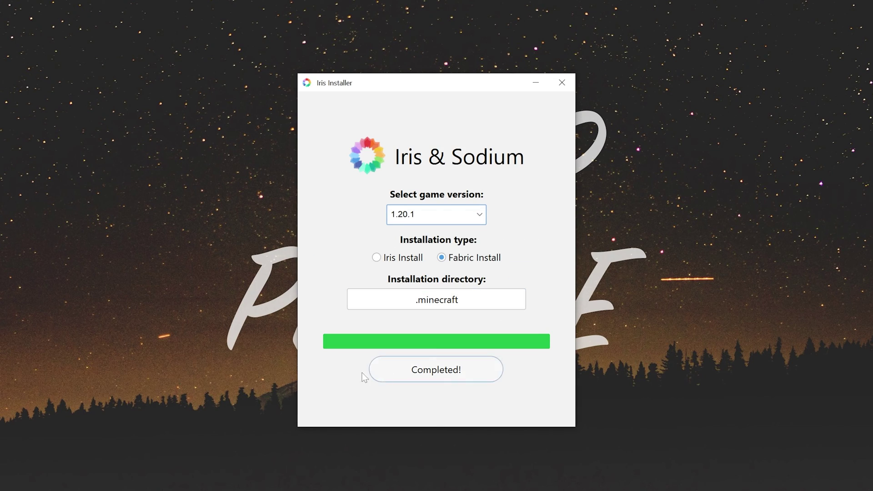
left_click(563, 82)
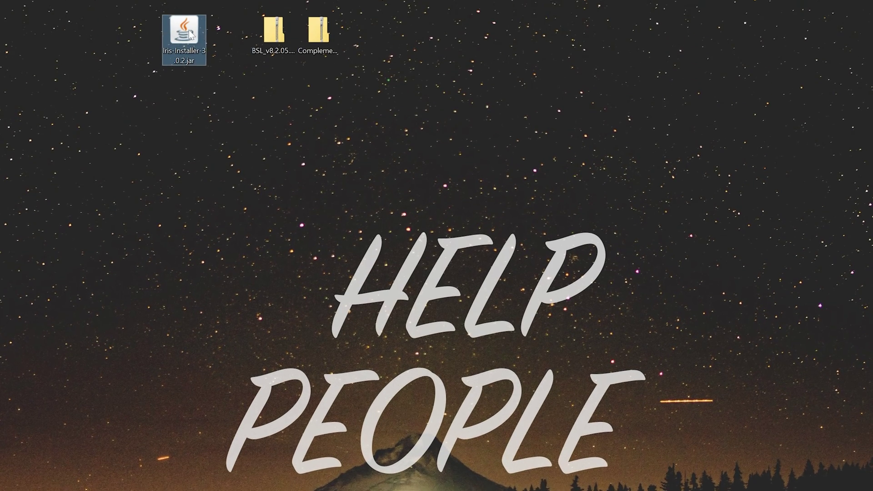
From the launcher's Installations list, open the Fabric Loader 1.20.1 installation's game folder
key("Delete")
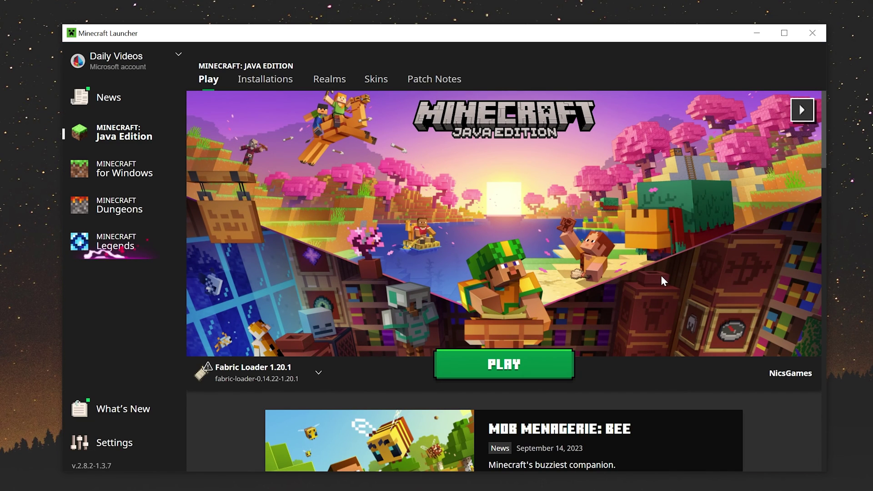
left_click(264, 86)
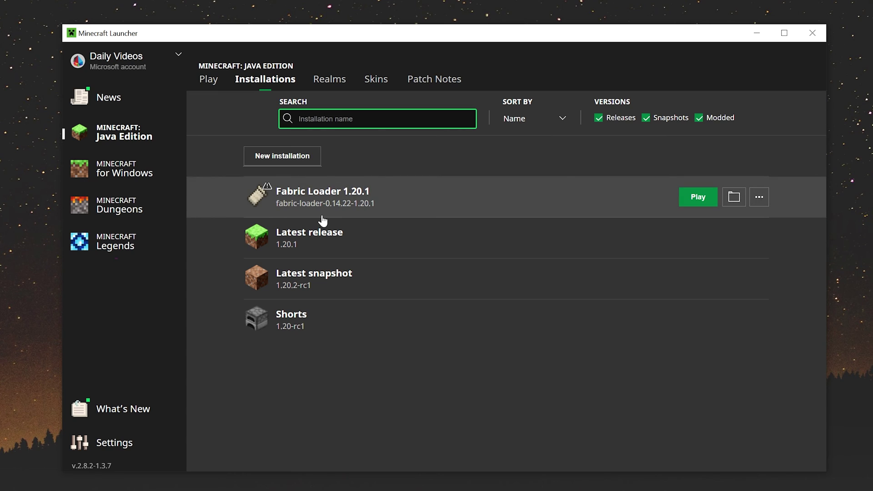
left_click(734, 197)
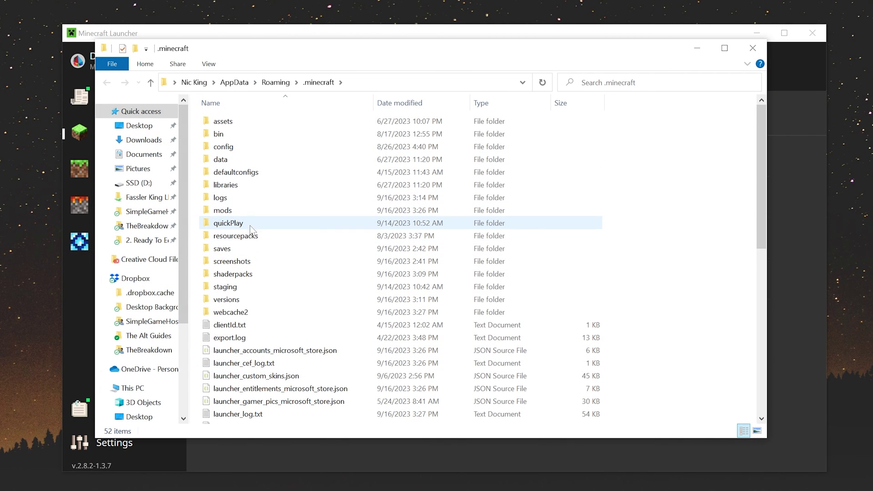
Confirm the mods folder holds iris-mc1.20.1-1.6.8.jar and sodium-fabric-mc1.20.1-0.5.2.jar
double_click(253, 213)
left_click(260, 122)
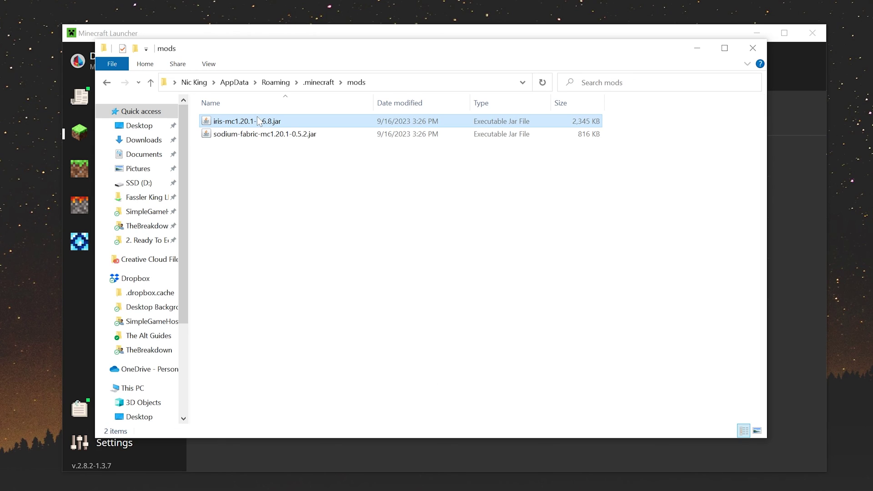
left_click(267, 135)
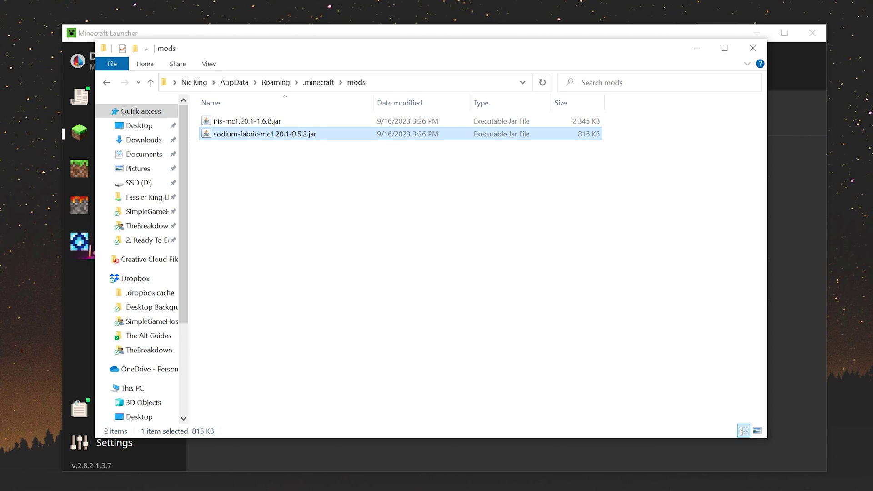
Launch the Fabric Loader 1.20.1 installation, accept the modded warning, and open Options > Video Settings
left_click(753, 48)
left_click(698, 197)
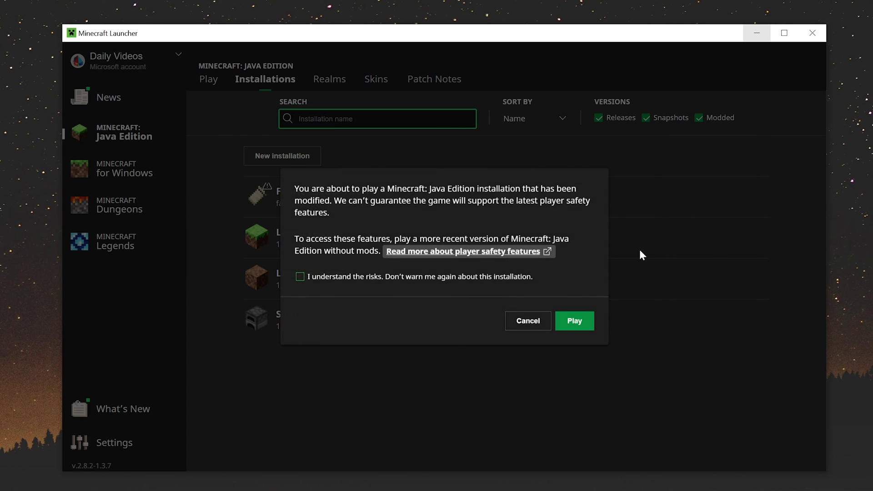
left_click(575, 321)
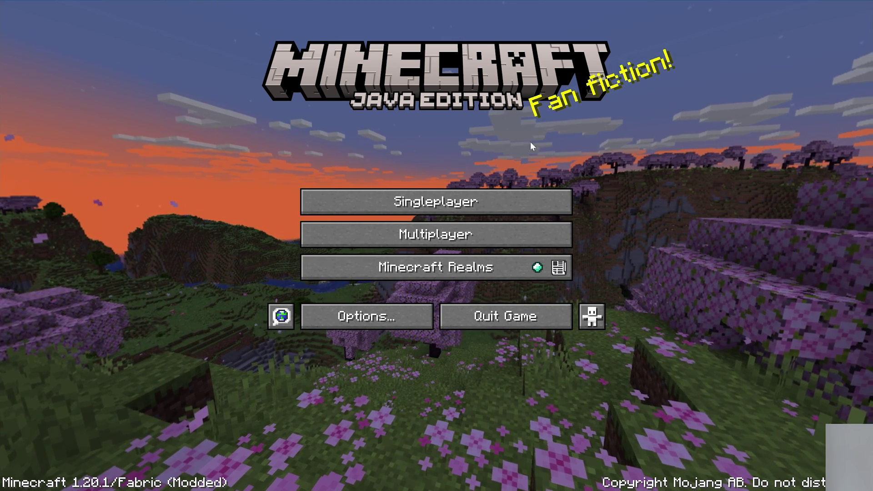
left_click(373, 312)
left_click(349, 195)
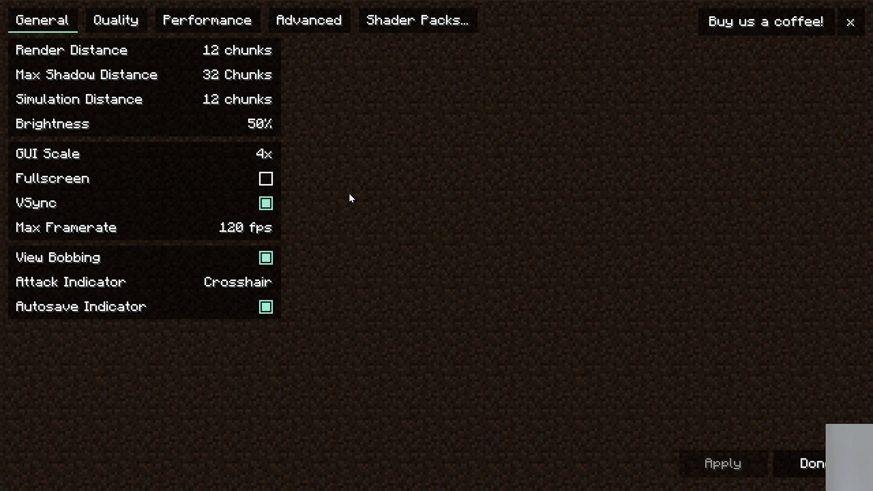
Copy the BSL and Complementary shader zips into the game's shaderpacks folder
left_click(420, 26)
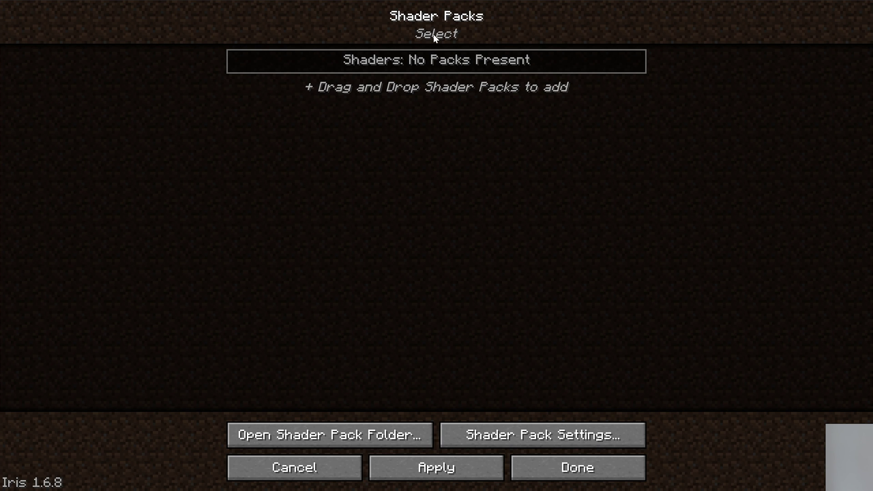
left_click(326, 436)
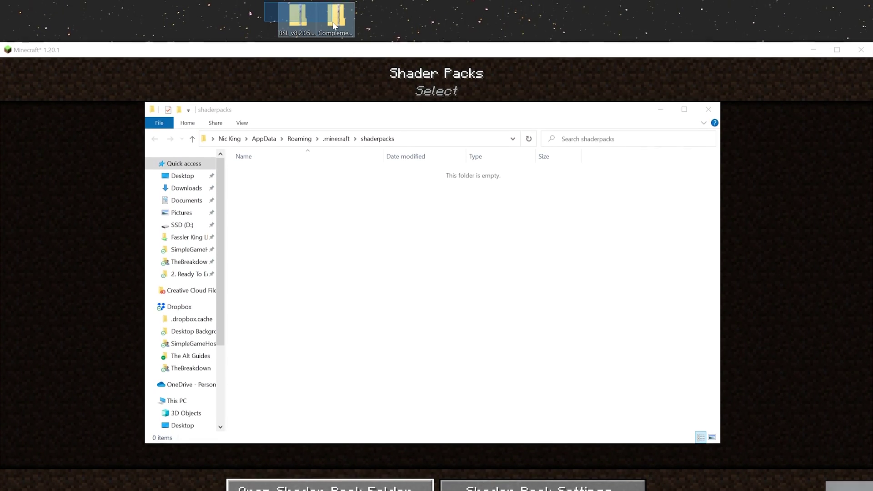
left_click_drag(298, 0, 415, 291)
left_click_drag(415, 358, 415, 291)
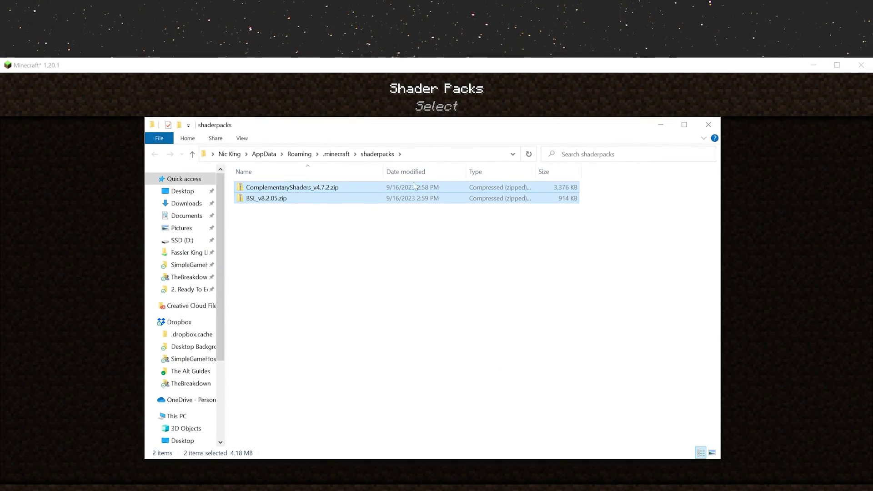
left_click(708, 123)
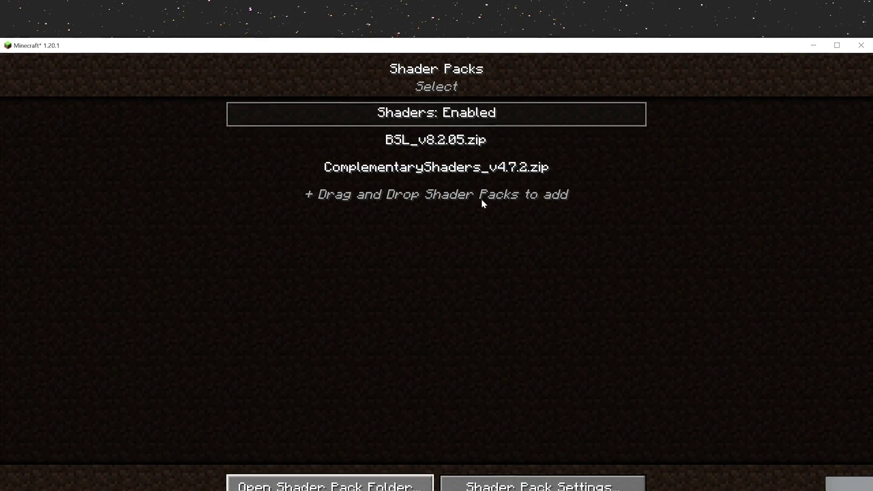
Select and apply BSL_v8.2.05.zip as the active shader pack, then return to the title screen
left_click(380, 91)
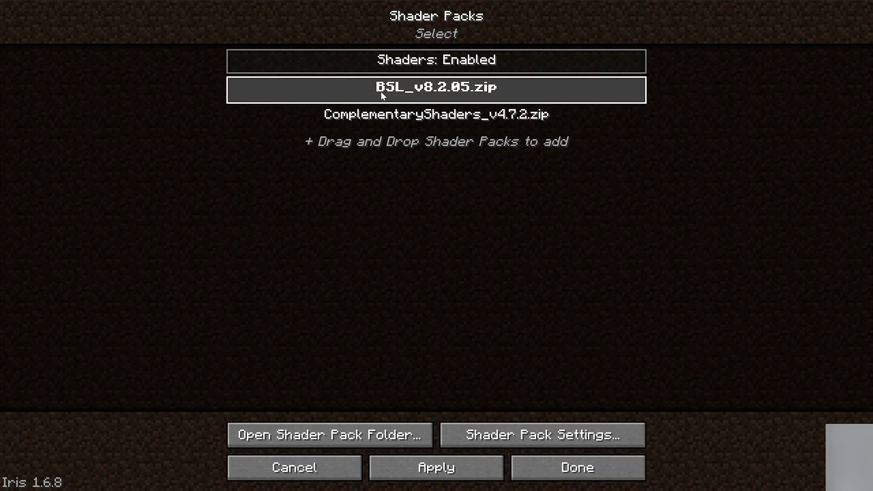
left_click(448, 474)
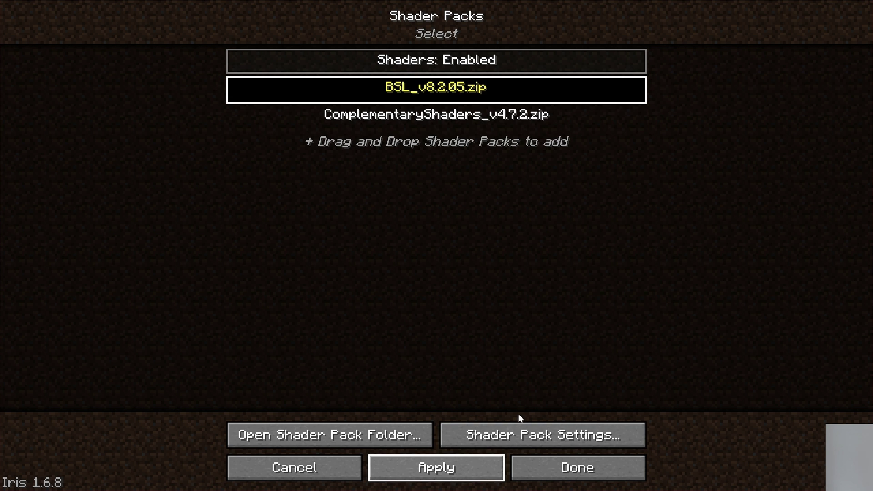
left_click(542, 433)
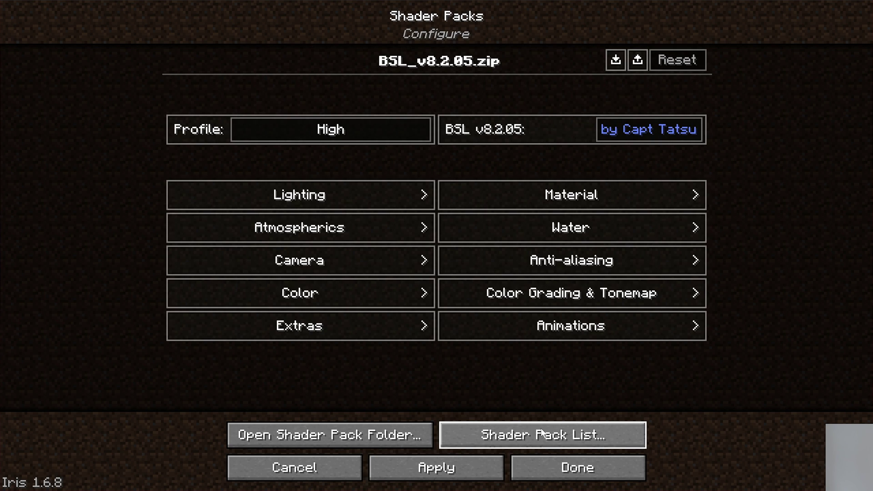
left_click(590, 478)
key("Escape")
key("Escape")
In Multiplayer, accept the third-party caution and join the SimpleGameHosting.com server
left_click(420, 232)
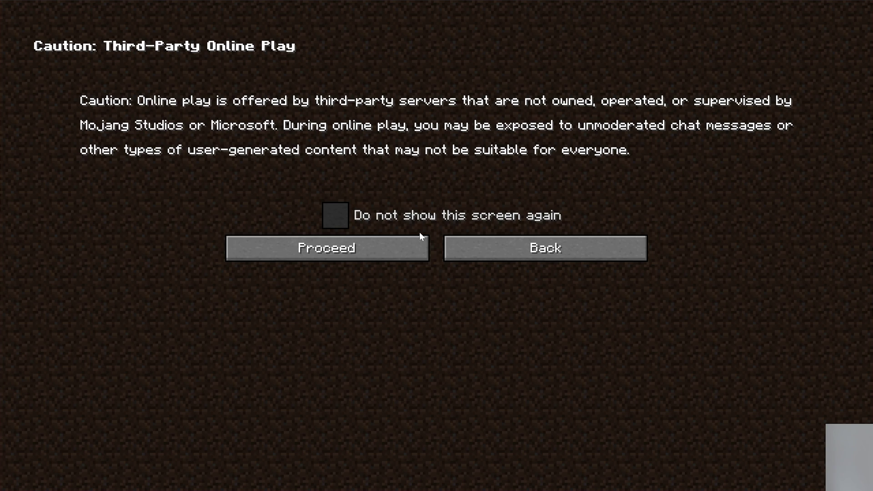
left_click(416, 257)
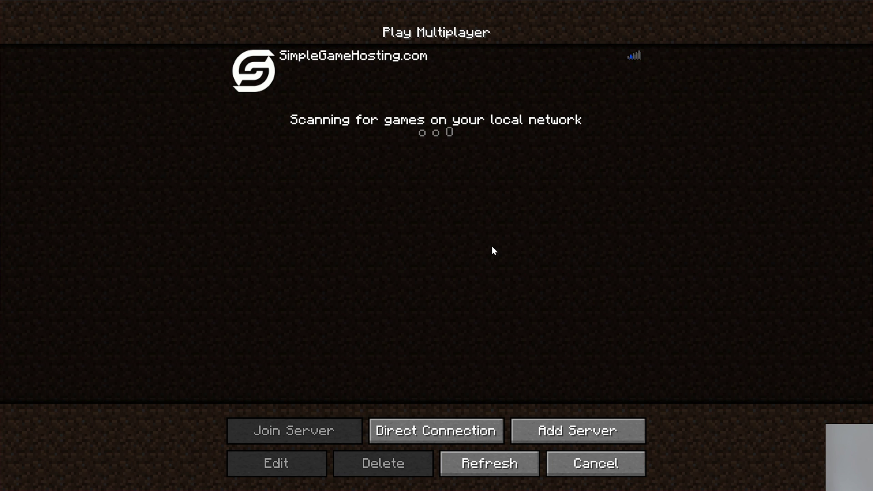
double_click(456, 68)
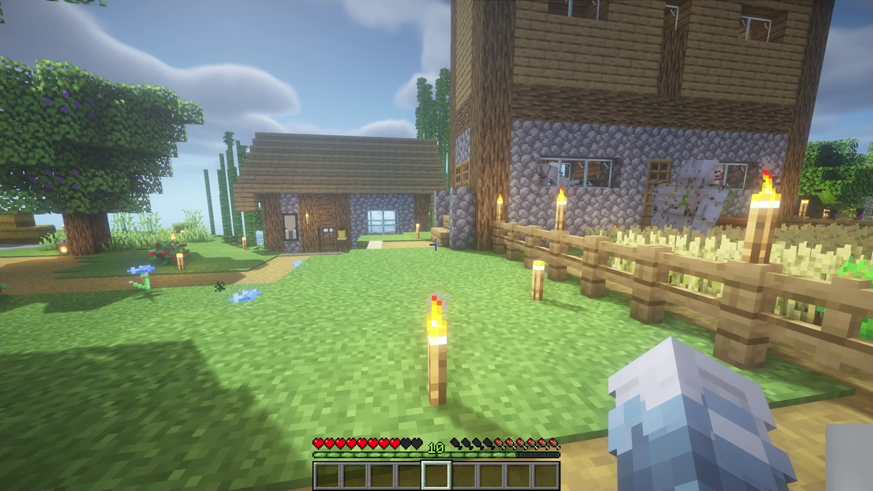
Walk past the llama, fence, grass ledge, houses and stairs toward the village farm fields
key("w")
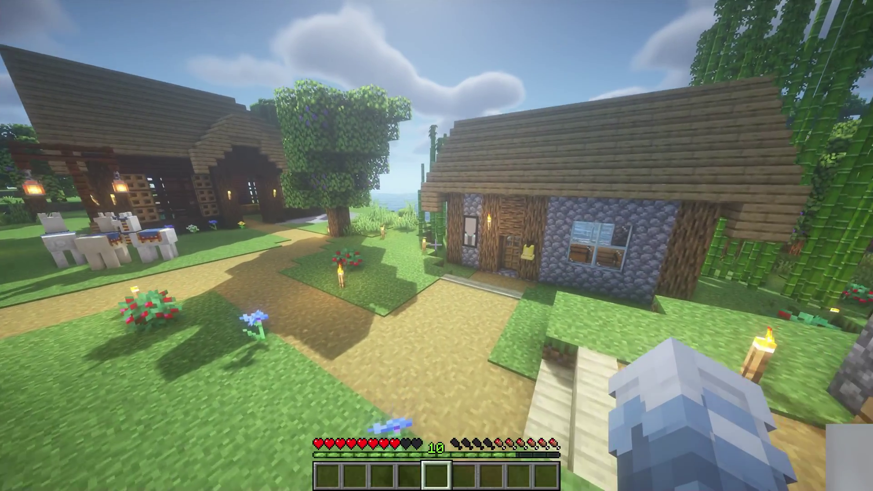
key("w")
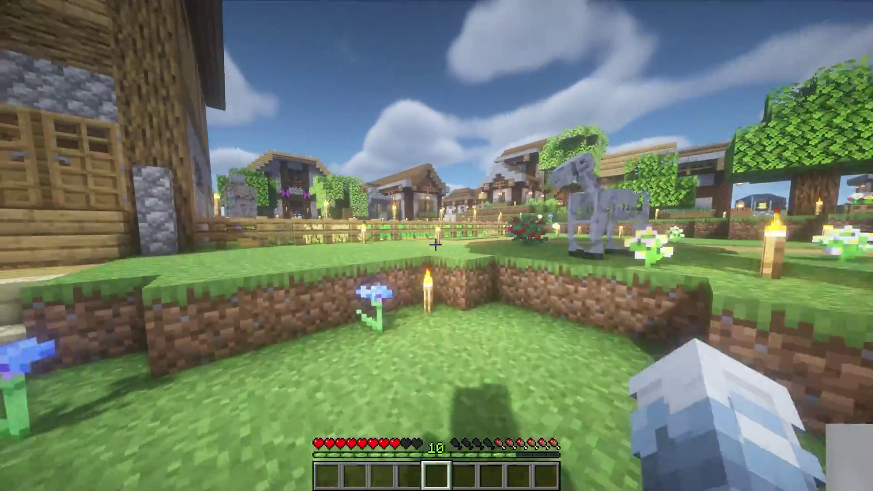
key("w")
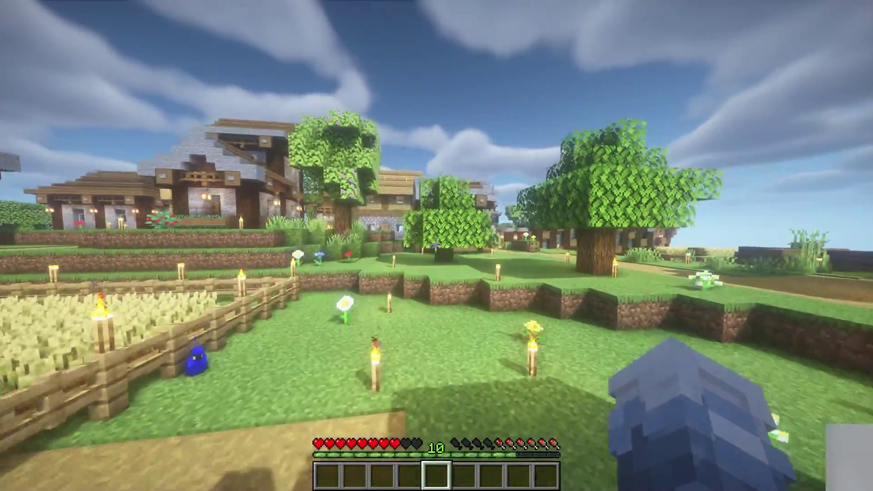
key("w")
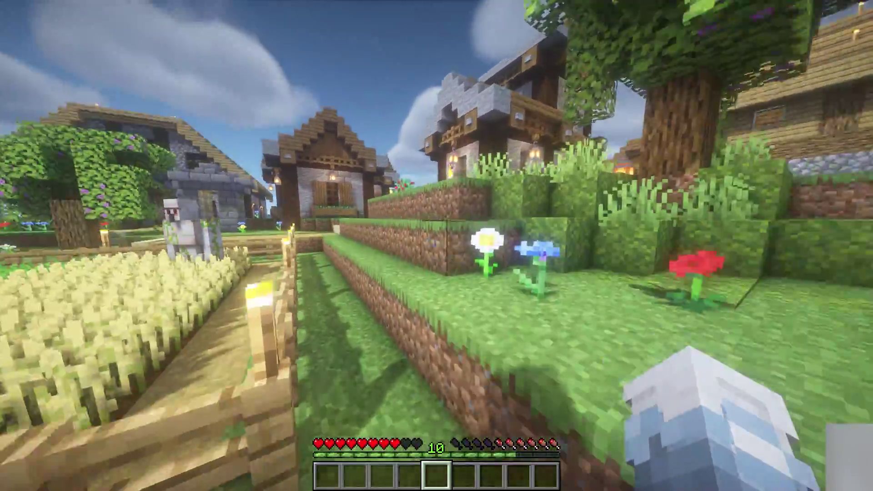
key("w")
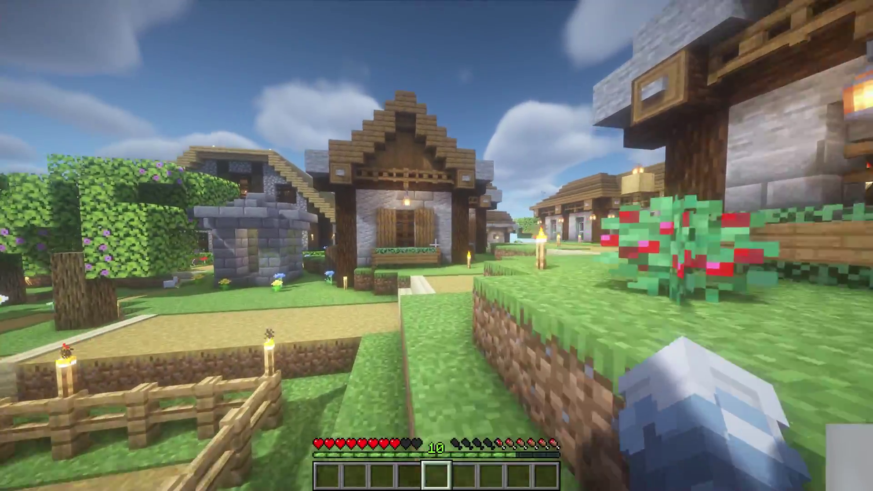
key("w")
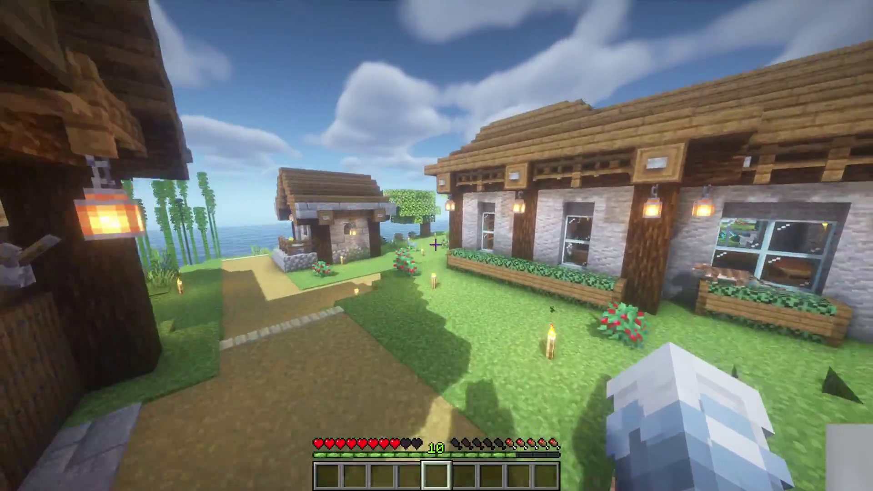
key("w")
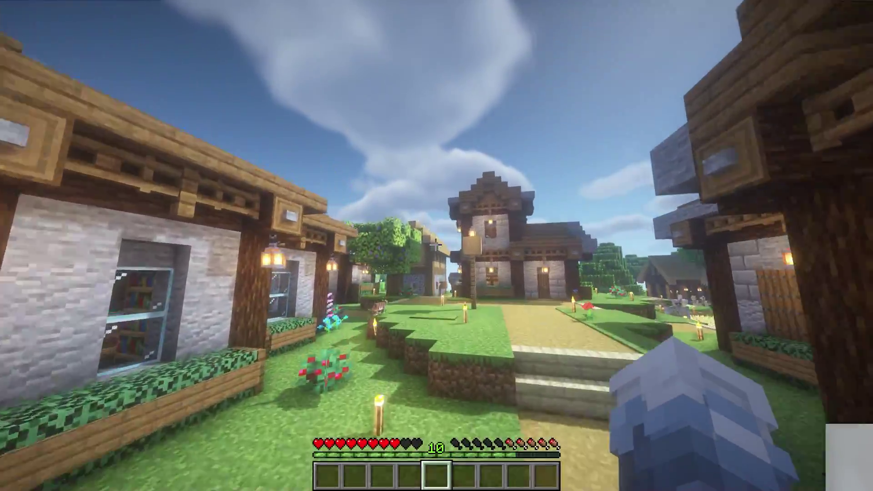
key("w")
key("w")
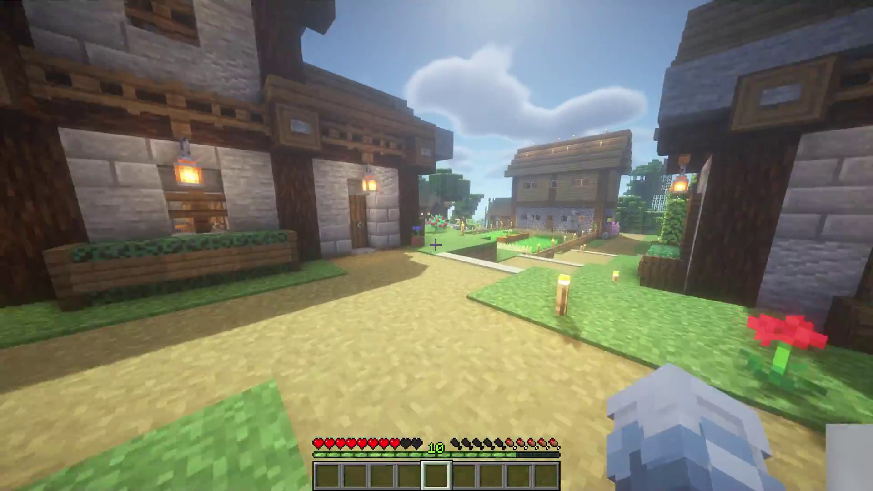
key("w")
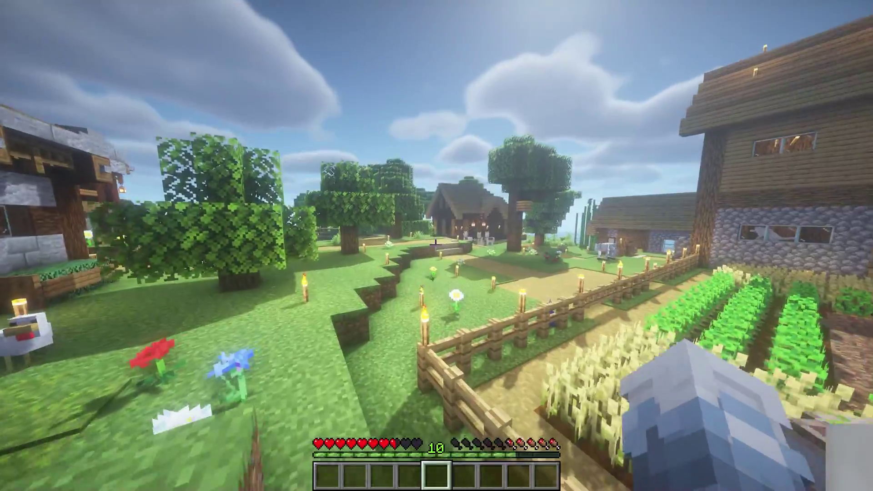